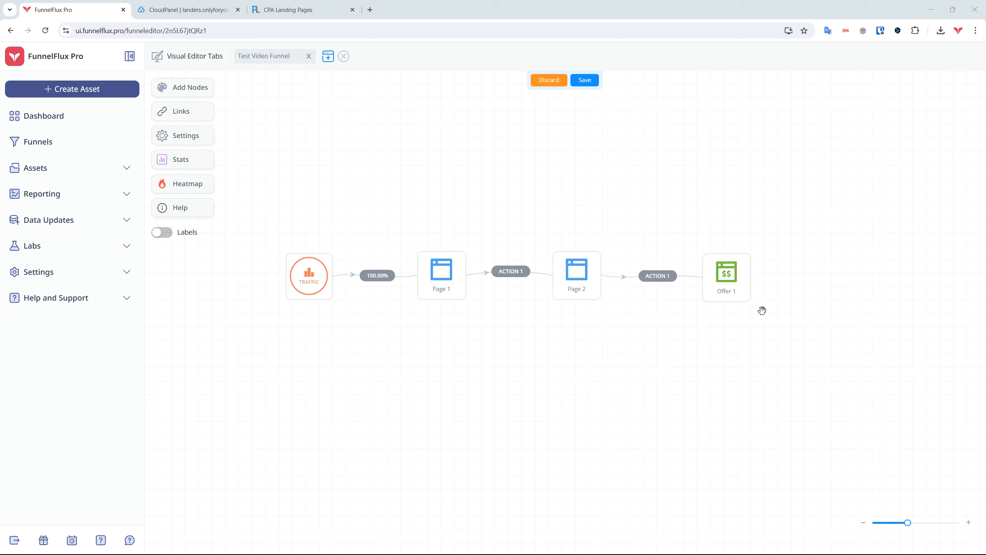
Leave the funnel without saving its changes and go to the list of landers.
left_click(53, 170)
left_click(67, 260)
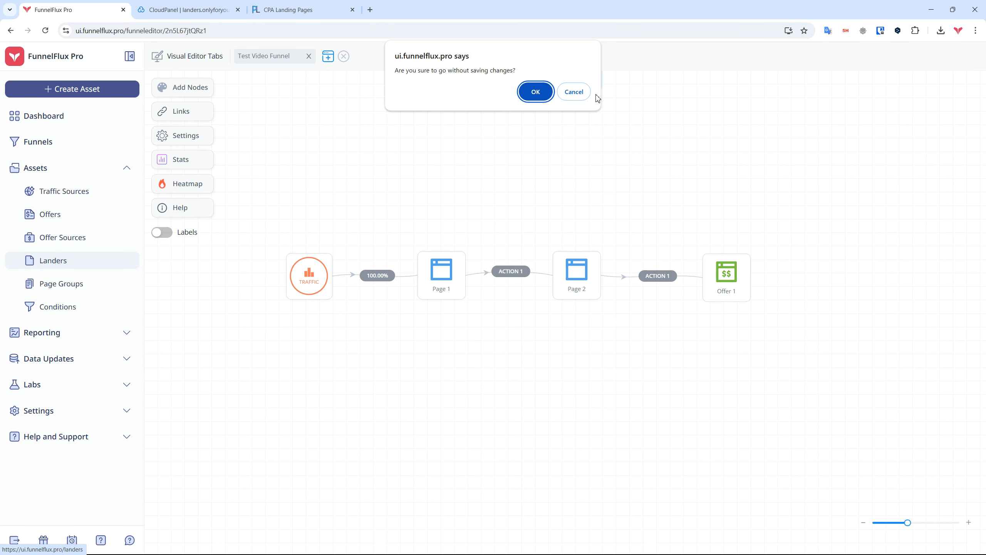
left_click(536, 89)
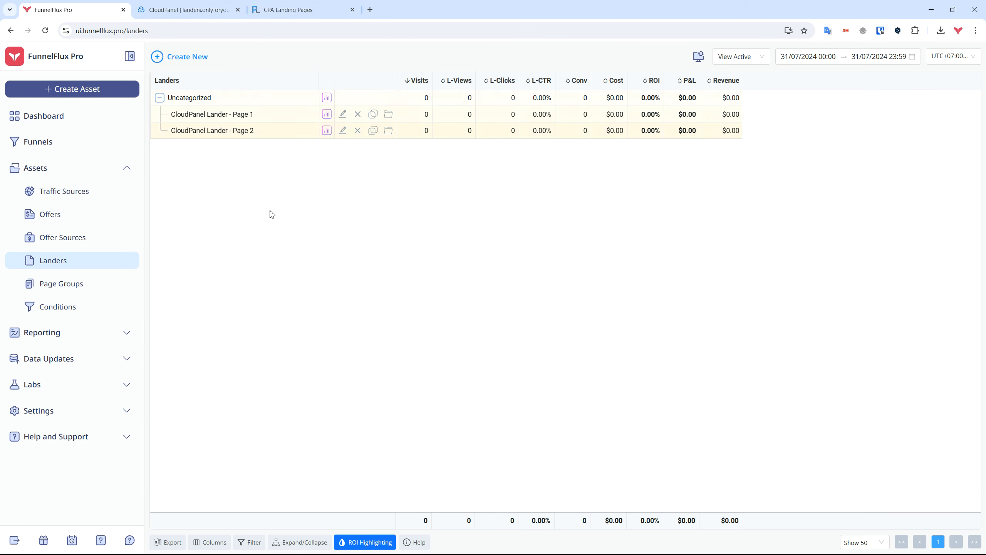
left_click(79, 96)
left_click(401, 152)
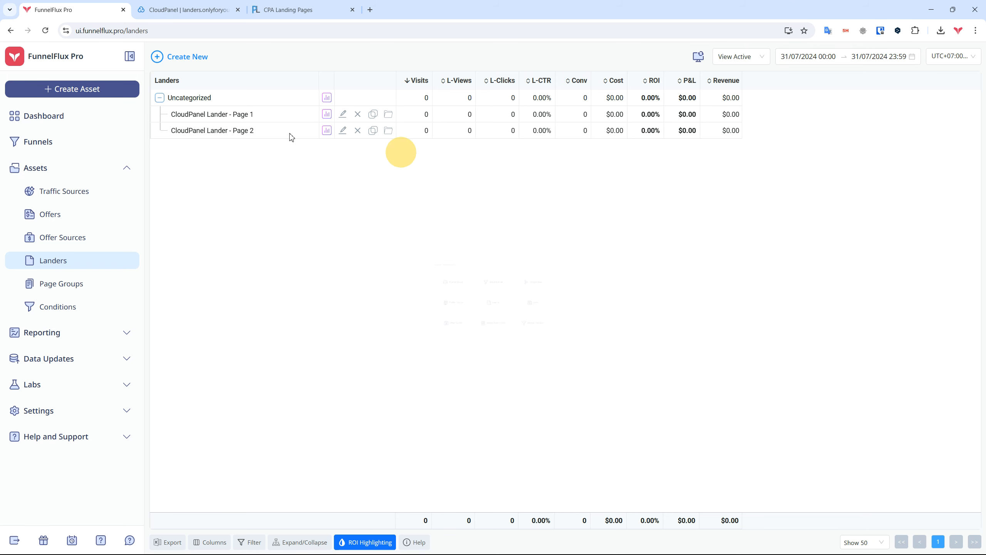
left_click(186, 57)
left_click(578, 148)
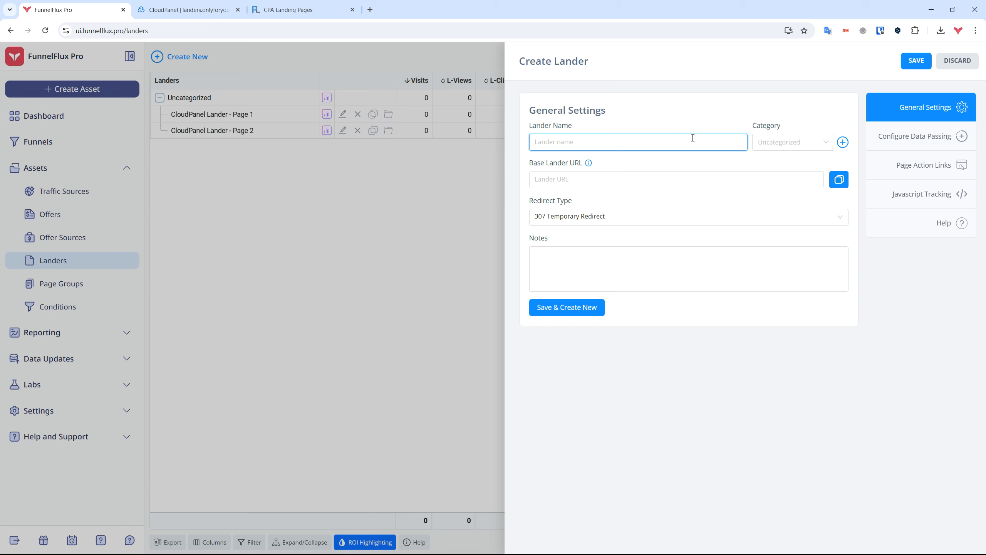
left_click(802, 142)
left_click(588, 178)
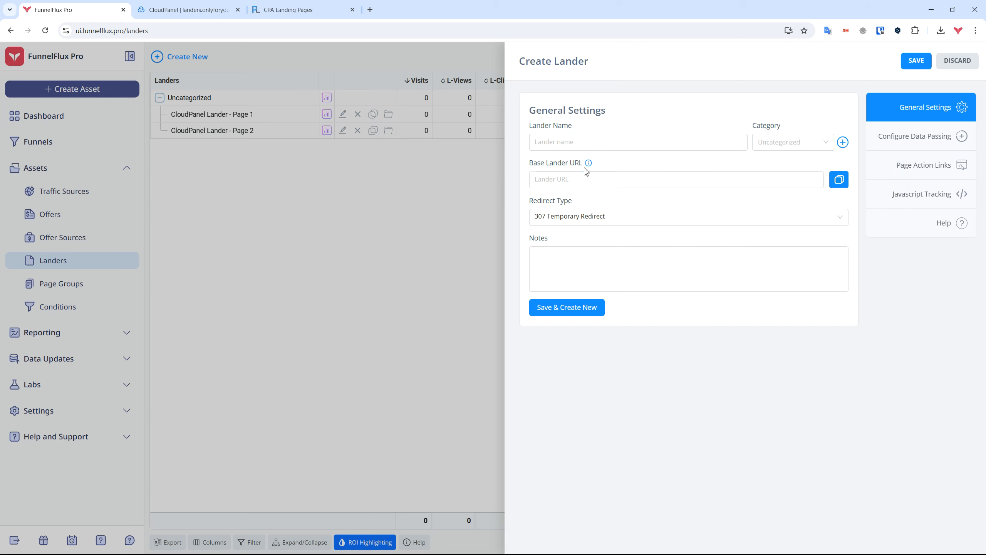
left_click(584, 181)
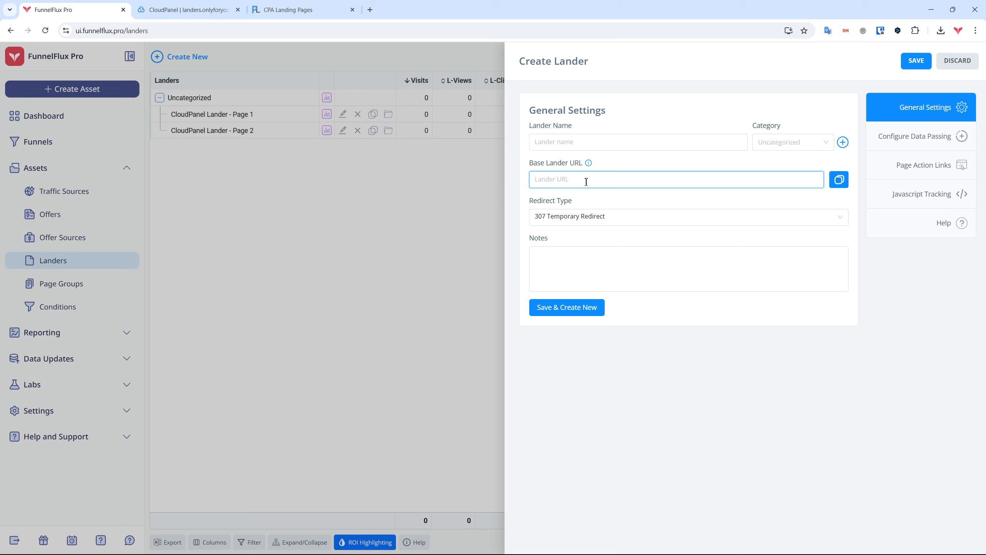
type("https://mylanderdomain.com/page1/")
left_click(666, 208)
left_click(550, 180)
key("BackSpace")
type("s:")
type("index.html")
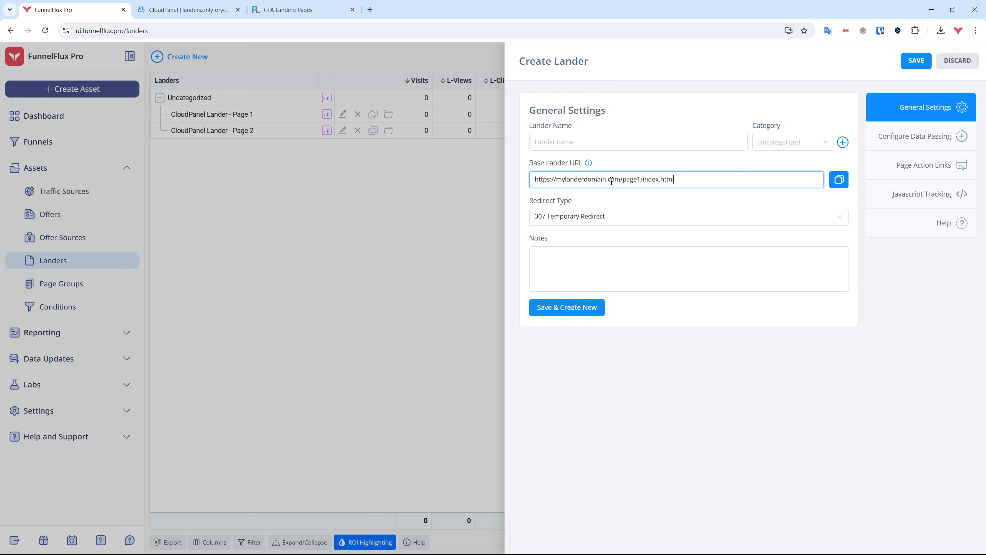
left_click_drag(622, 179, 643, 179)
key("BackSpace")
key("BackSpace")
left_click_drag(625, 181, 656, 181)
left_click(664, 182)
type("/")
key("ctrl+a")
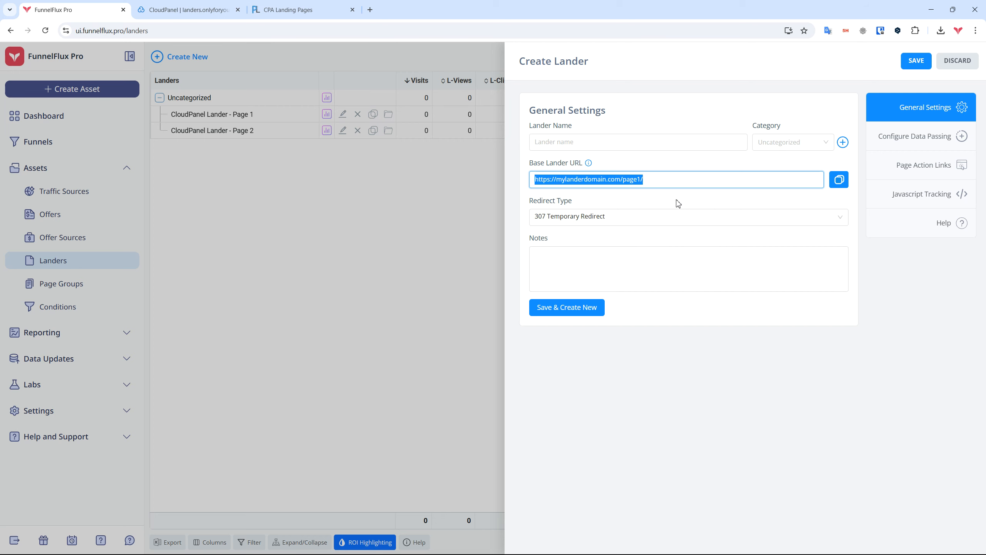
left_click(677, 201)
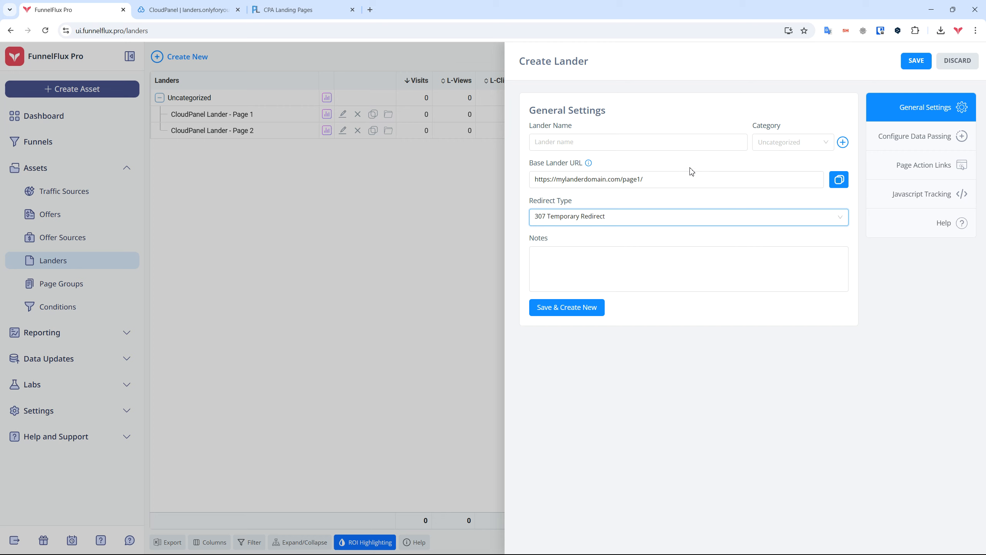
Set the new lander's redirect type to 301 Moved Permanently after going through the available redirect options.
left_click(598, 216)
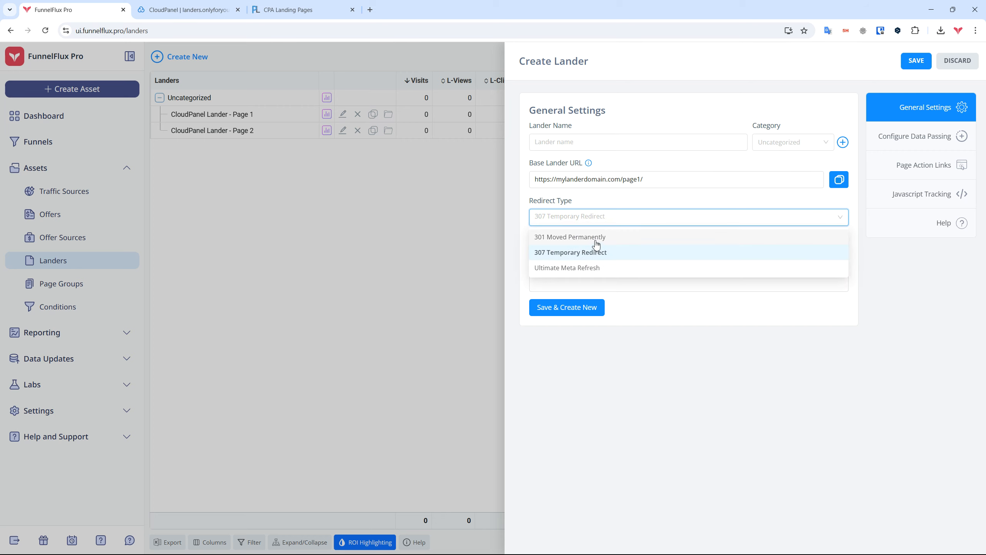
left_click(605, 237)
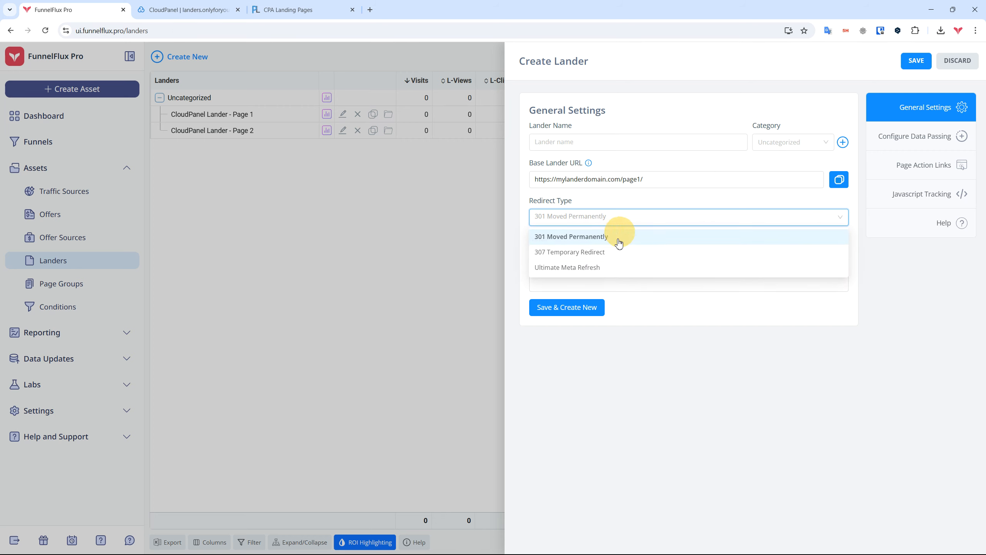
left_click(607, 252)
left_click(630, 220)
left_click(618, 235)
left_click(637, 210)
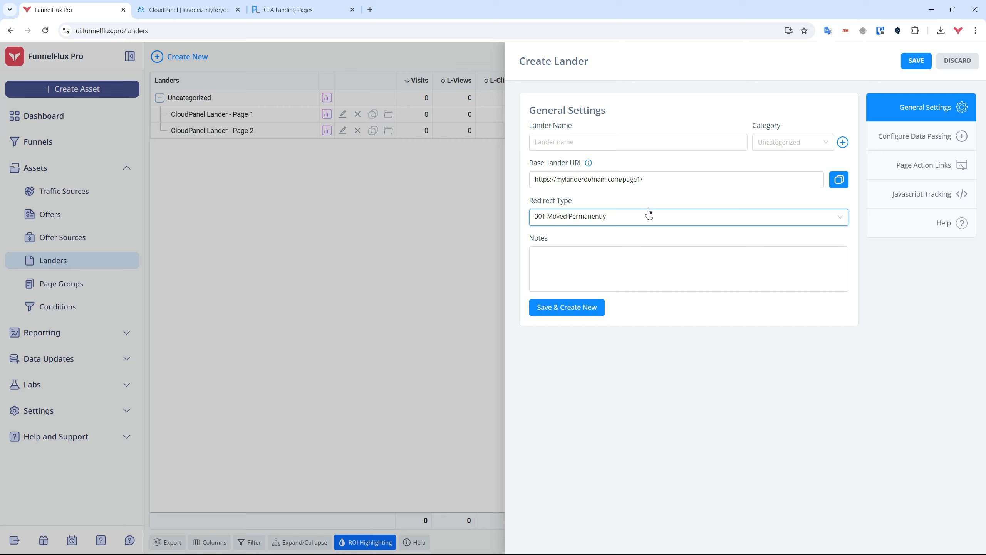
left_click(644, 215)
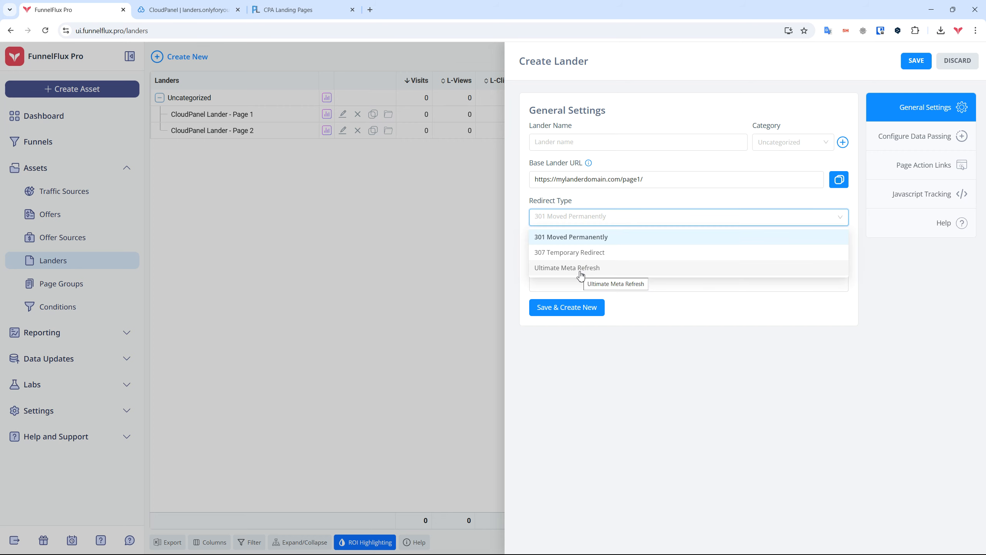
left_click(638, 205)
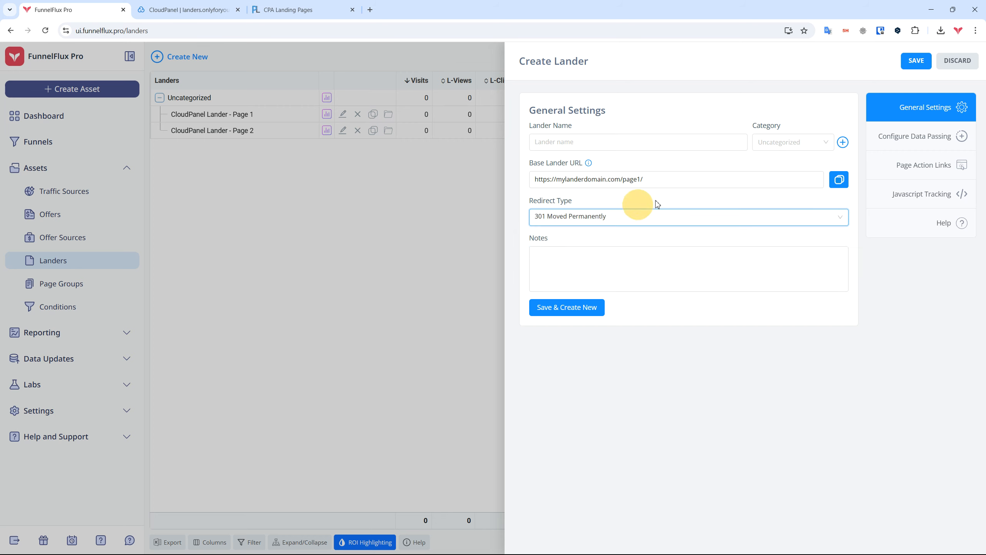
Try a data passing field named country with the value {country-name} on the lander, and remove the field.
left_click(918, 143)
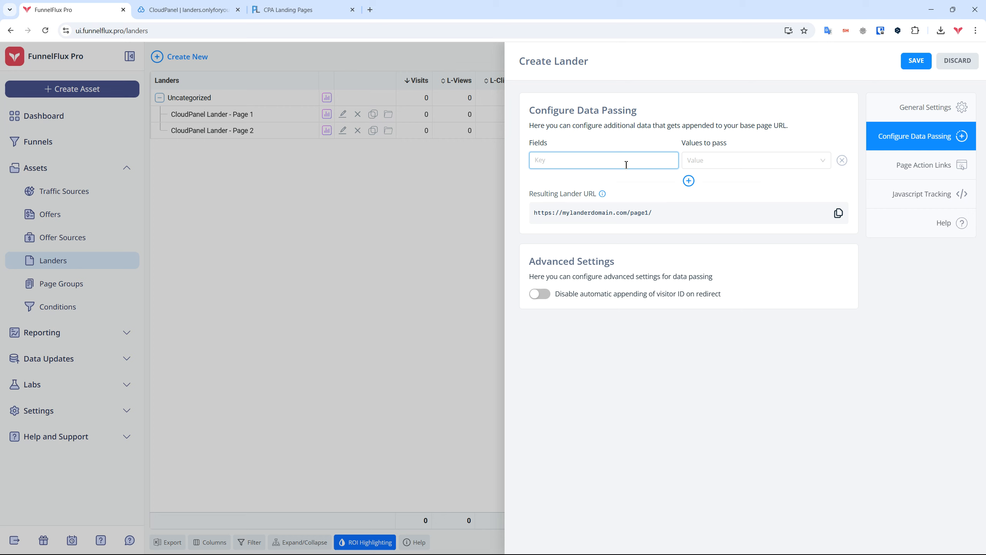
type("country")
key("Tab")
type("cou")
left_click(726, 212)
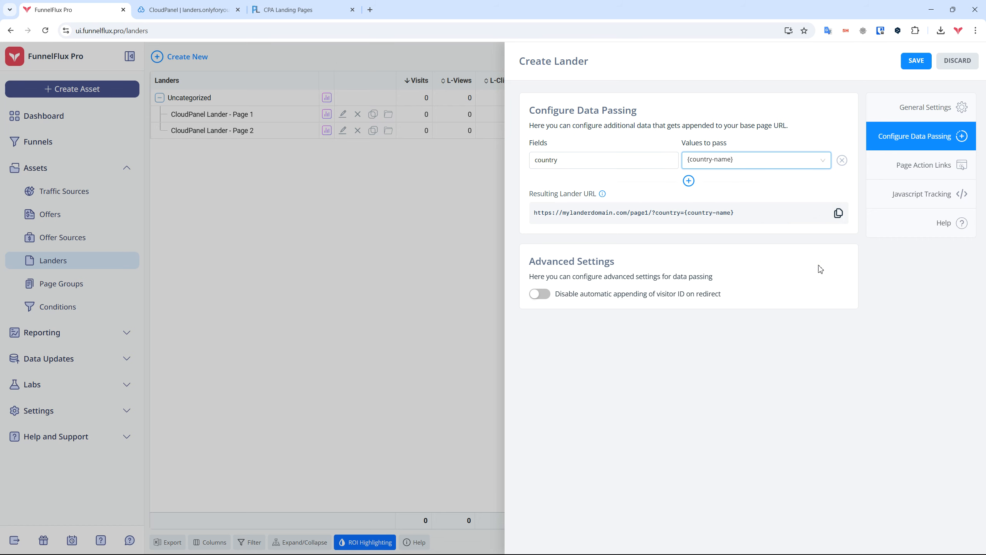
left_click(841, 161)
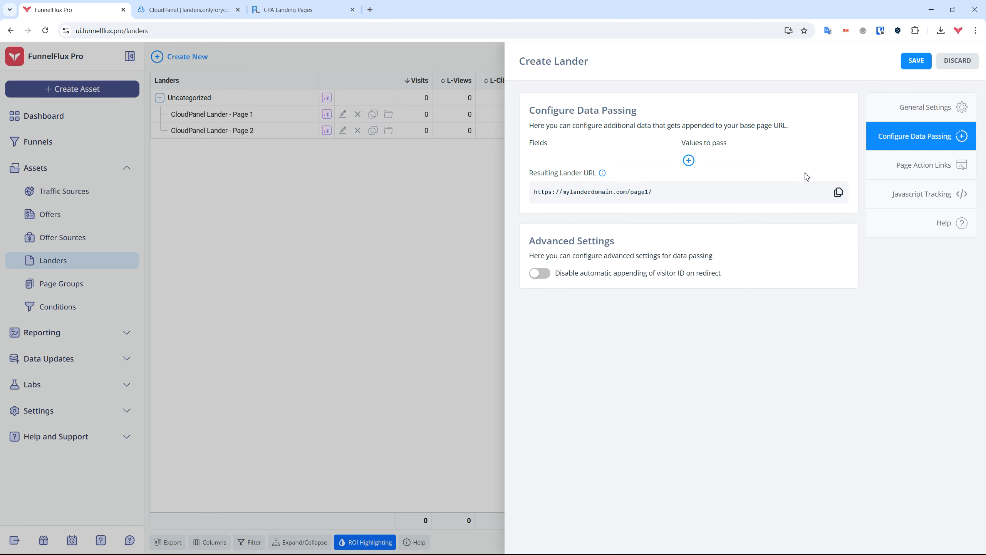
Review the lander's page action links and its JavaScript tracking code.
left_click(923, 171)
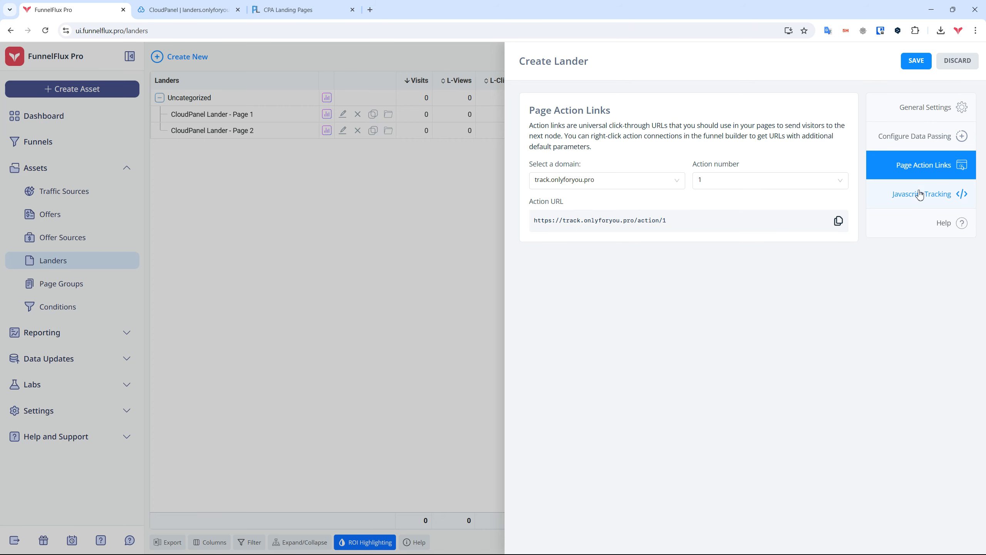
left_click(922, 191)
left_click(926, 169)
left_click(928, 199)
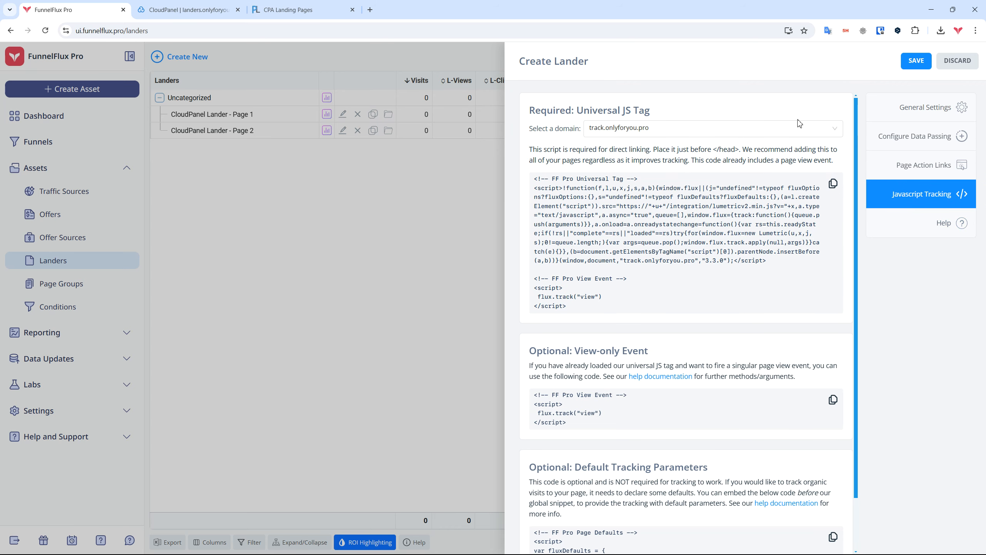
Discard the new lander and reopen Test Video Funnel in the visual editor.
left_click(958, 61)
left_click(33, 166)
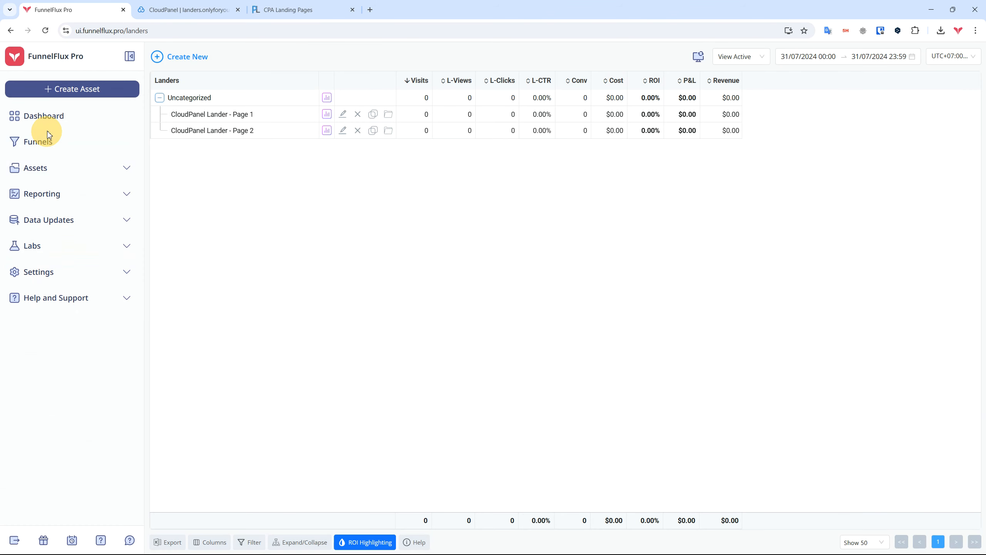
left_click(39, 141)
left_click(266, 56)
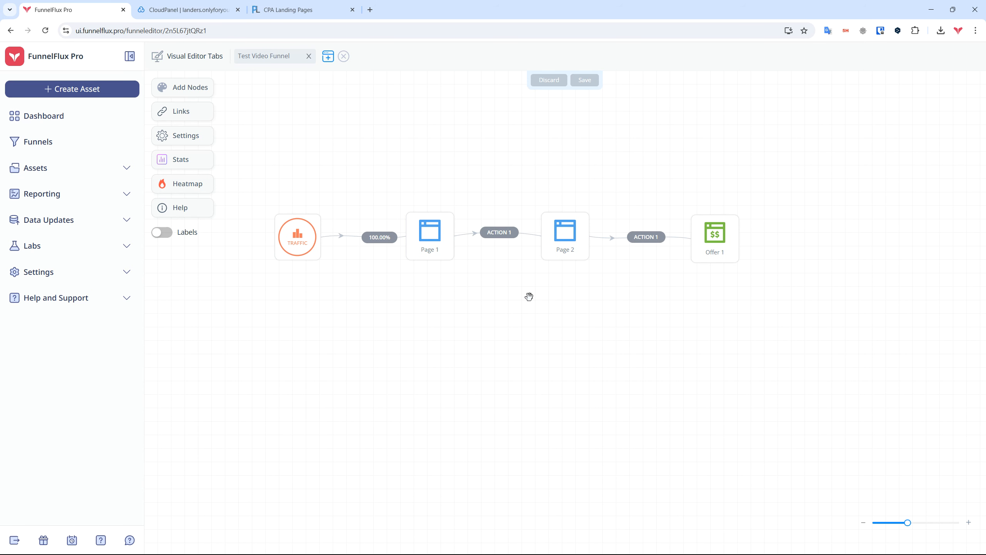
Examine the category filter and lander choices for adding a lander node to the funnel, and close without adding any.
right_click(527, 297)
left_click(575, 333)
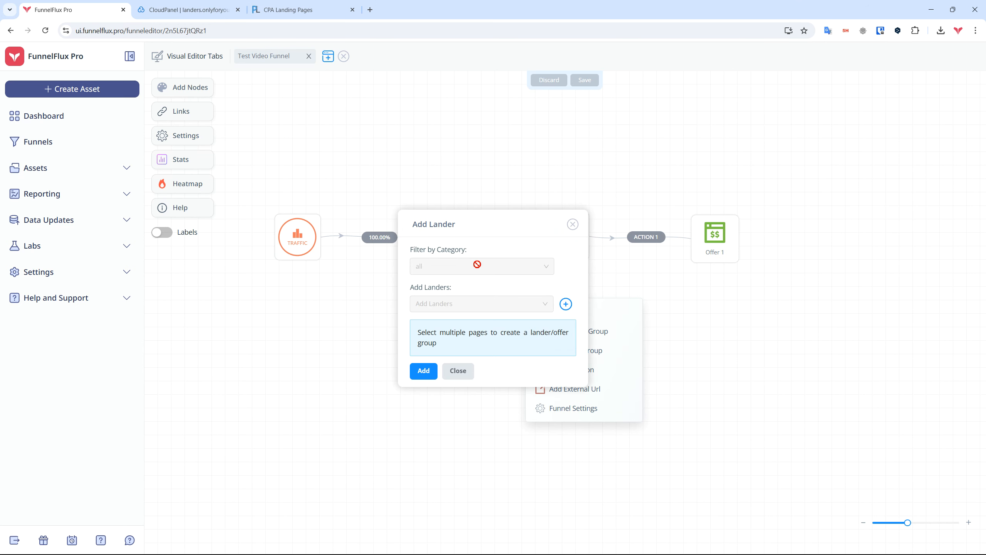
left_click(501, 264)
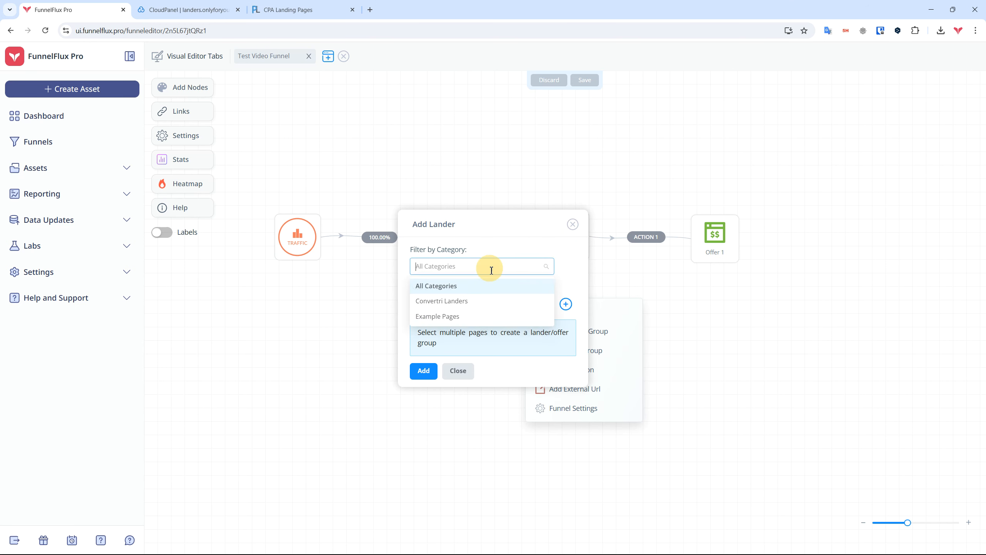
left_click(498, 273)
left_click(482, 303)
scroll(482, 371, "down", 3)
scroll(483, 361, "up", 3)
left_click(571, 225)
left_click(671, 333)
Search the node palette's existing landers for "page 1" and try placing the Convertri - Page 1 lander.
left_click_drag(490, 314, 579, 325)
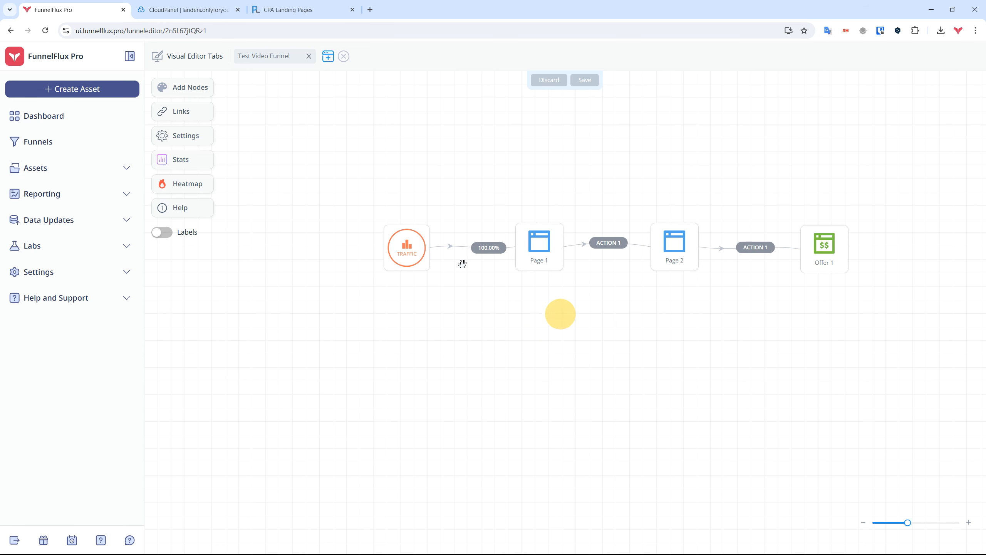
left_click(182, 90)
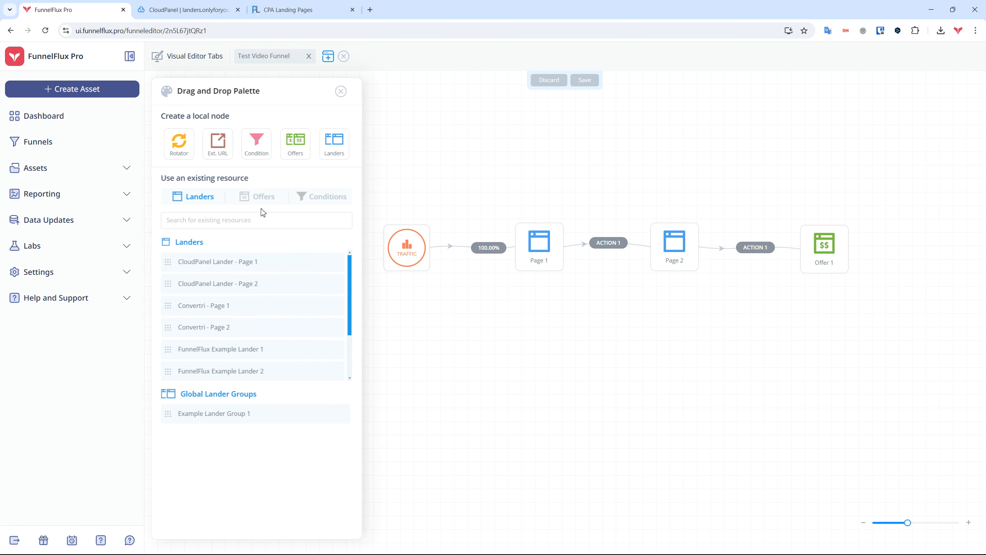
scroll(264, 365, "down", 3)
scroll(241, 311, "up", 3)
left_click(213, 221)
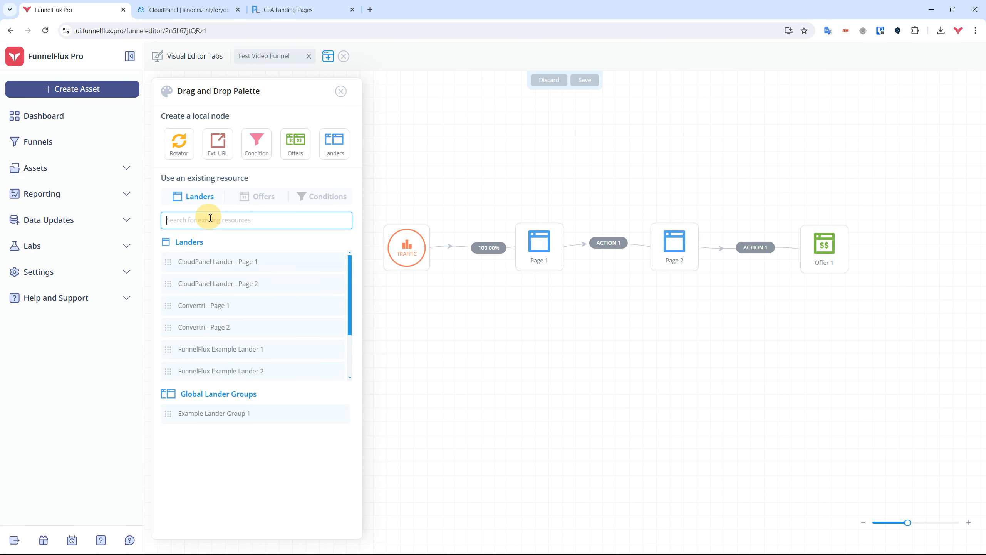
type("page 1")
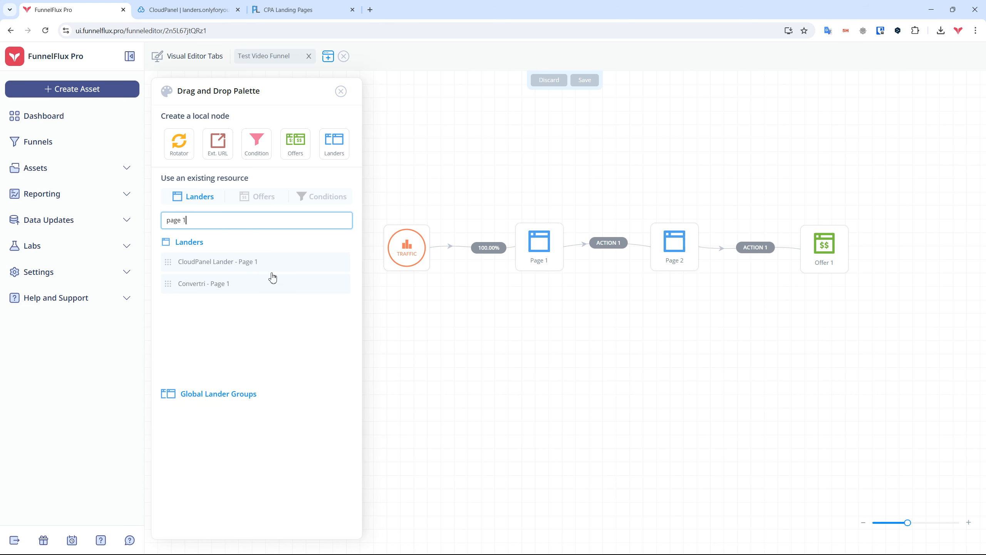
left_click_drag(209, 284, 341, 163)
left_click(341, 92)
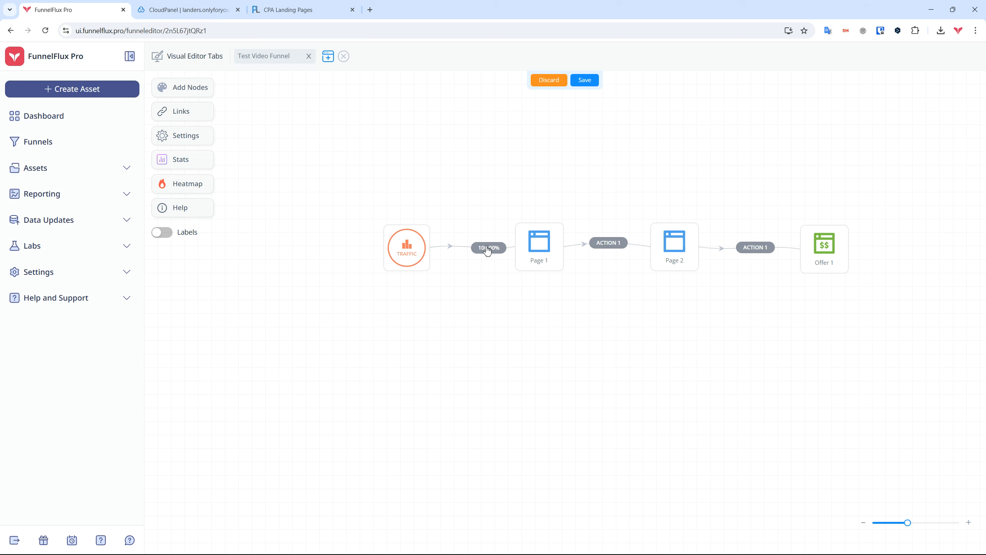
Draw a second action connection from Page 1 to Page 2, and delete it.
left_click_drag(570, 181, 439, 187)
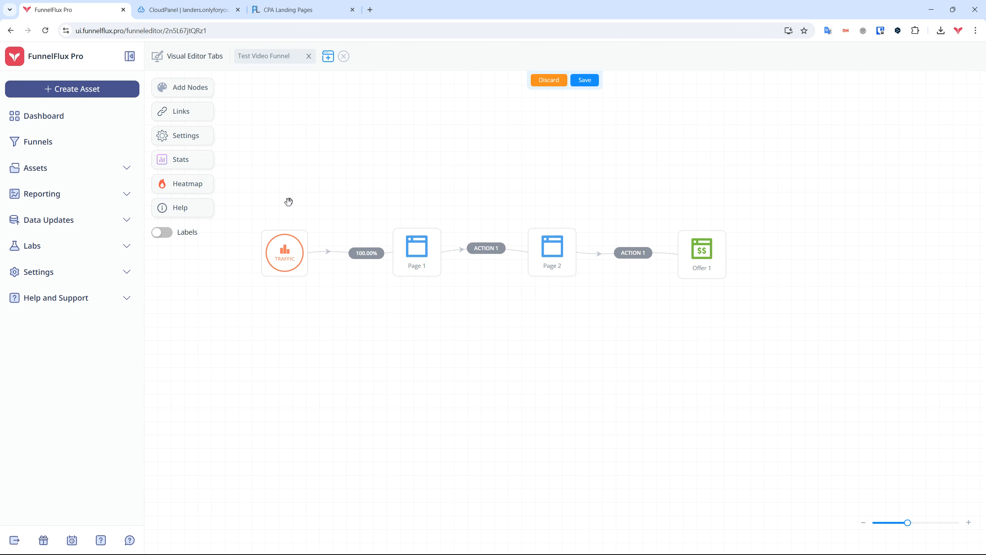
left_click_drag(570, 327, 626, 332)
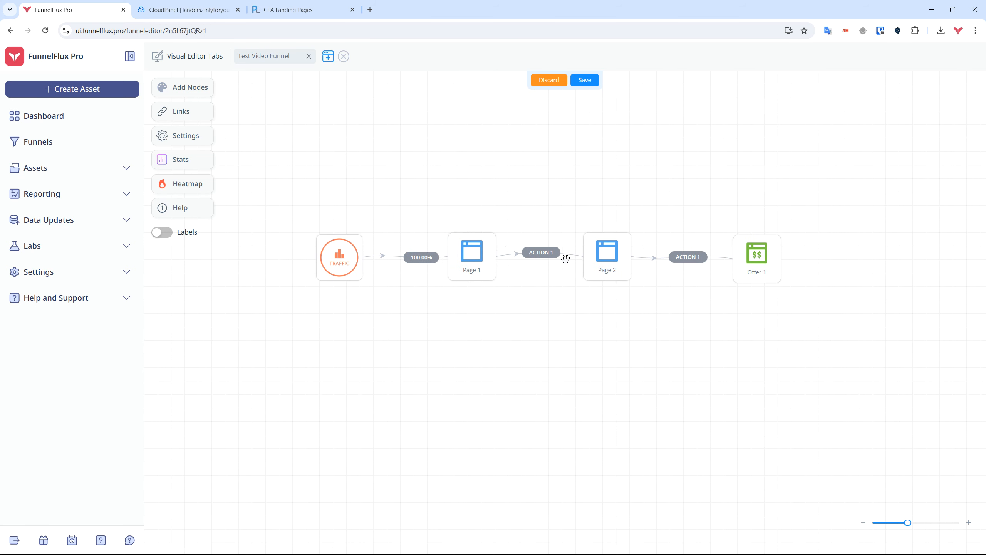
left_click_drag(498, 260, 604, 272)
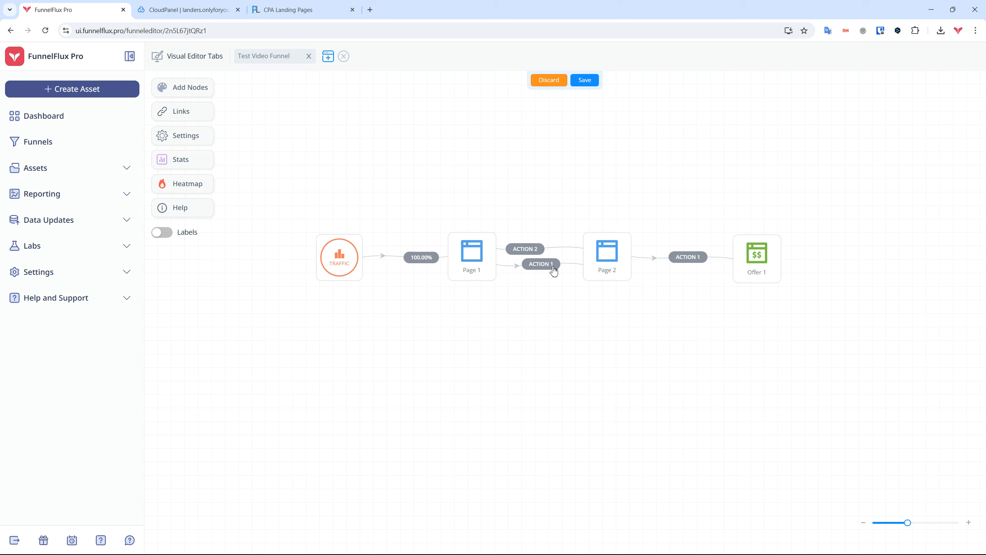
left_click(525, 249)
left_click_drag(555, 300, 557, 297)
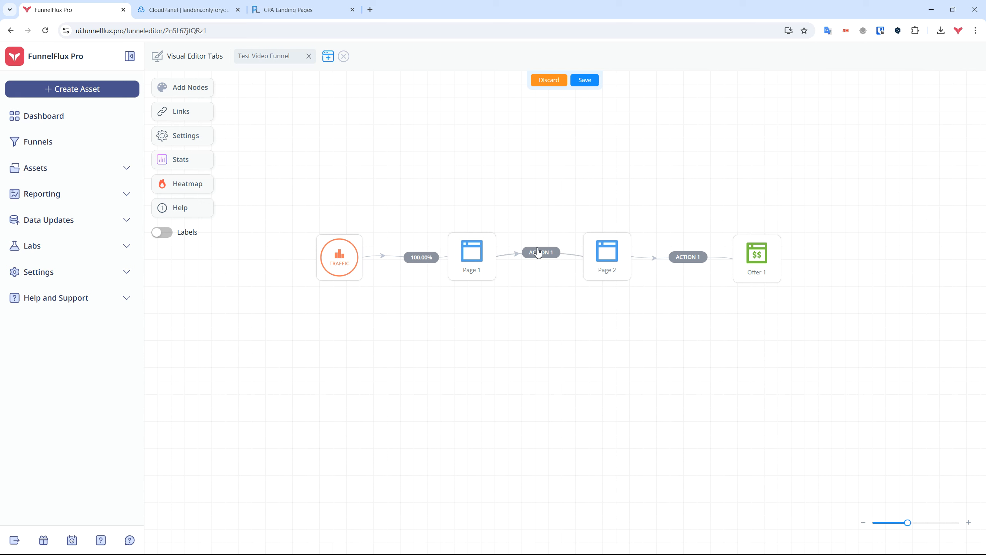
Get the action link of the connection from Page 1 to Page 2 and turn on Add Default Redirect Parameters.
mouse_move(539, 254)
left_mouse_down()
mouse_move(522, 260)
mouse_move(549, 251)
left_mouse_up()
left_click(559, 257)
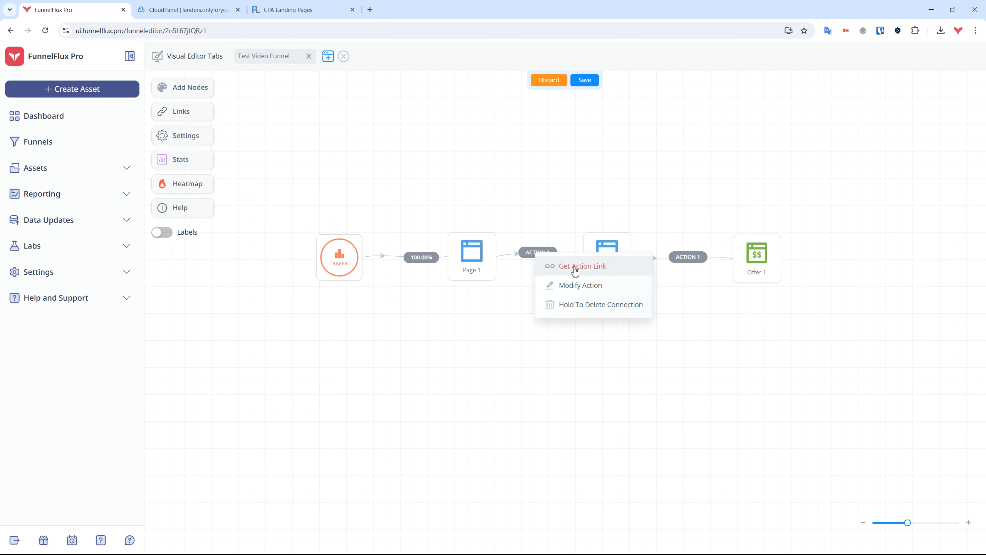
left_click(577, 268)
left_click_drag(488, 318, 331, 325)
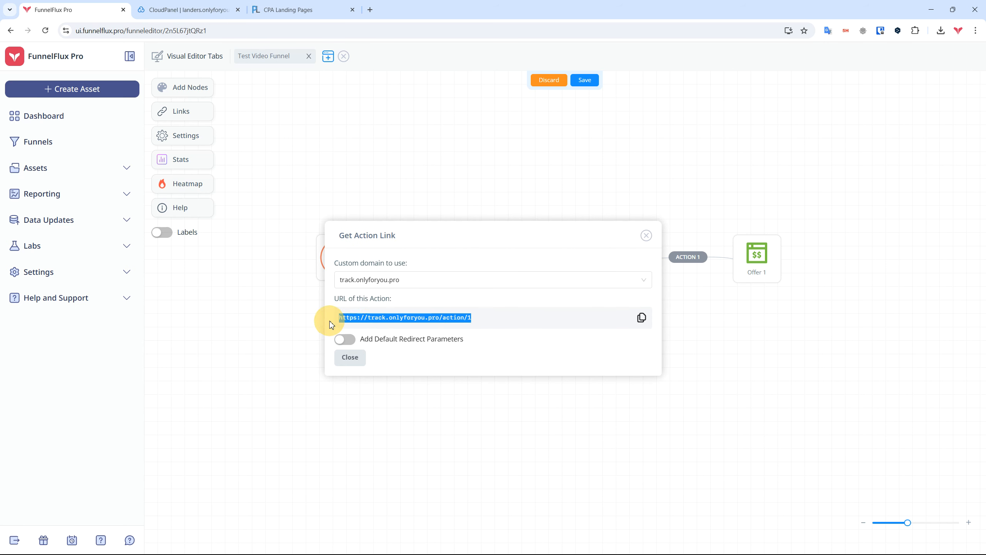
left_click(387, 341)
left_click(348, 344)
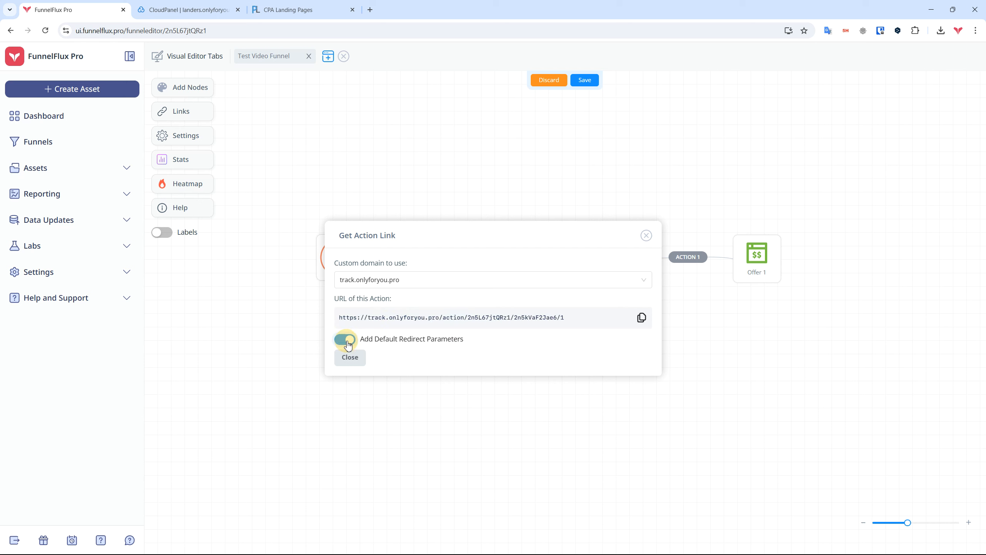
Switch Add Default Redirect Parameters off and on repeatedly to compare the two forms of the action URL.
left_click(348, 343)
left_click(349, 343)
left_click(349, 343)
left_click(348, 342)
left_click(348, 343)
left_click(348, 341)
left_click(348, 342)
left_click(349, 342)
Examine the ID parts of the action URL, turn off Add Default Redirect Parameters and close the action link dialog.
left_click_drag(568, 320, 337, 317)
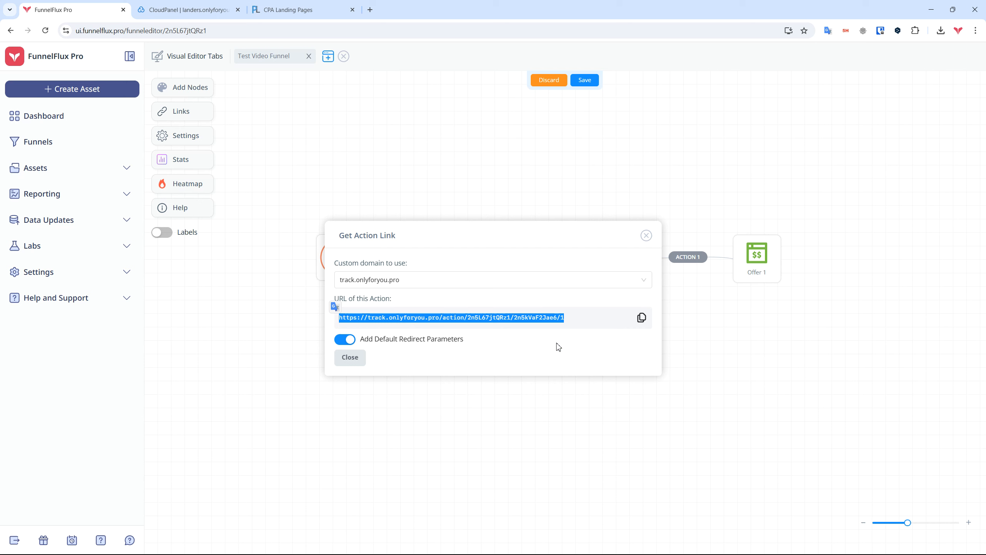
left_click(585, 321)
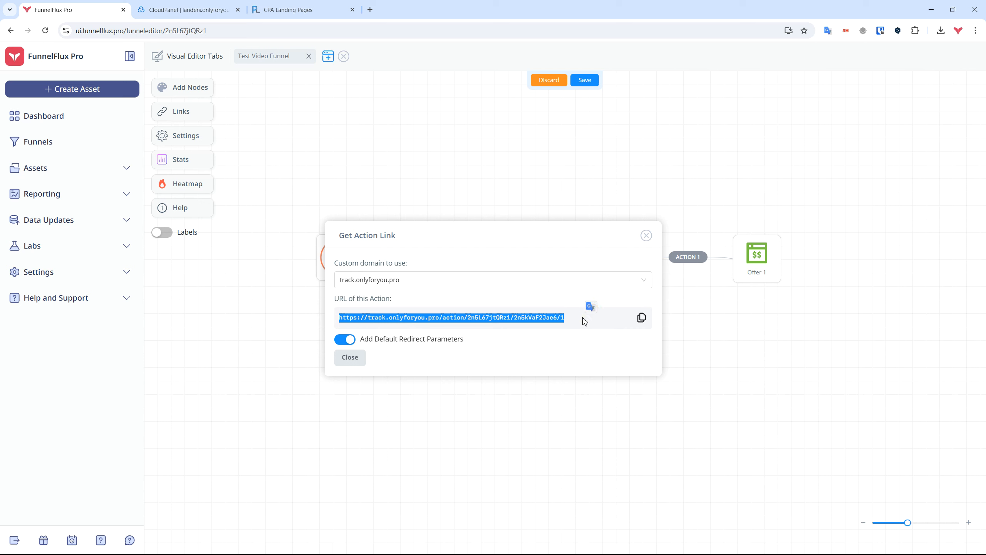
left_click(403, 328)
double_click(505, 318)
left_click(560, 318)
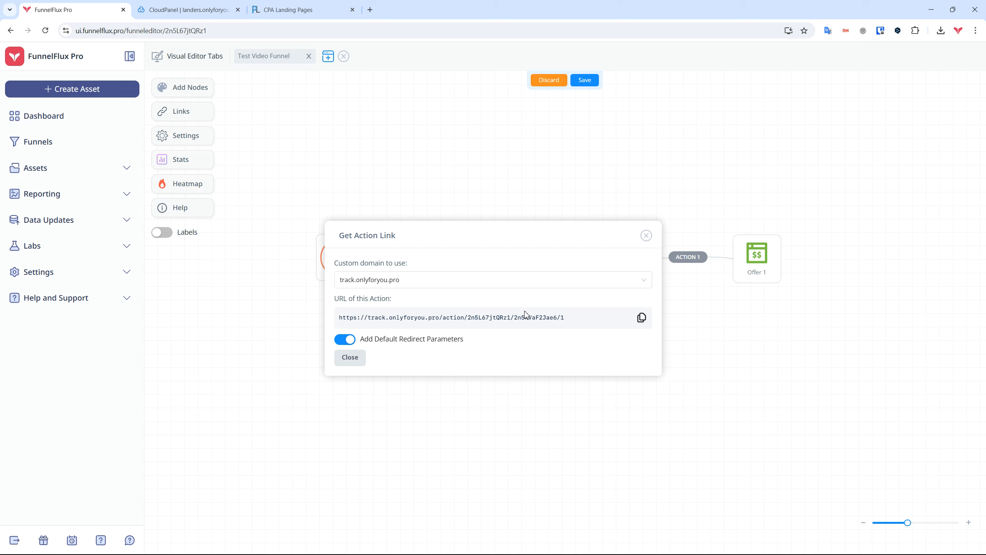
double_click(500, 318)
left_click(544, 317)
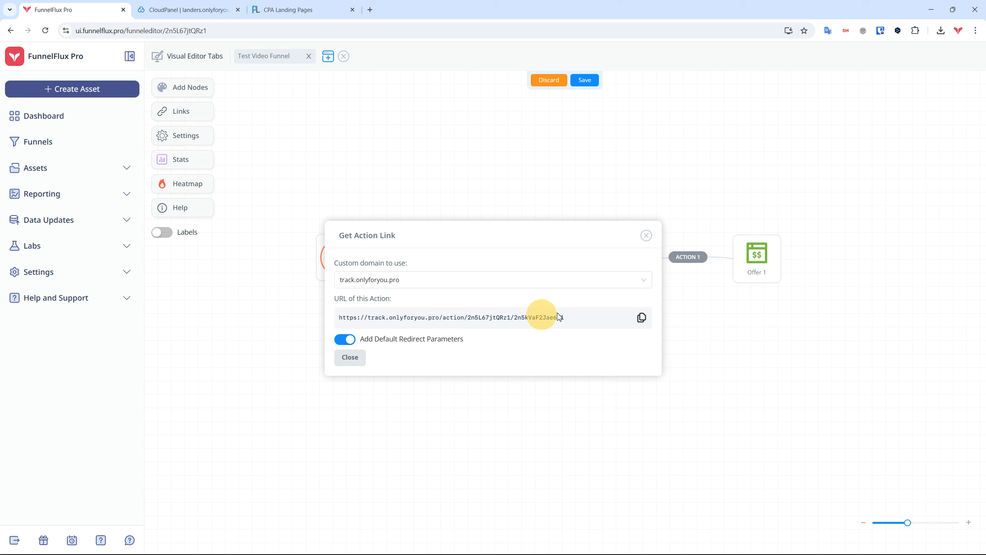
left_click(351, 341)
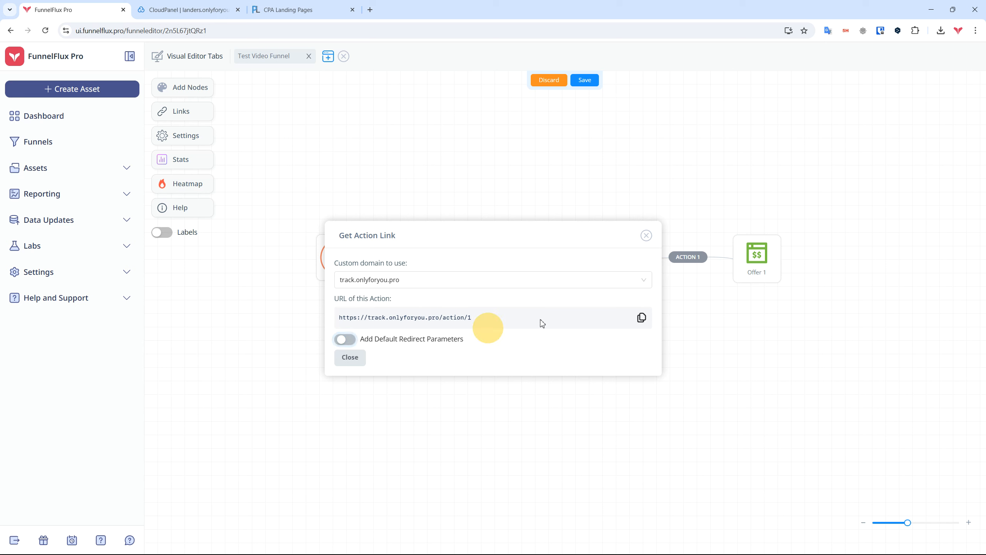
left_click(646, 236)
Space Page 2 and Offer 1 farther apart in the funnel and reposition the action label between Page 1 and Page 2.
left_click_drag(555, 257, 568, 255)
left_click_drag(754, 250, 772, 249)
left_click_drag(602, 257, 628, 255)
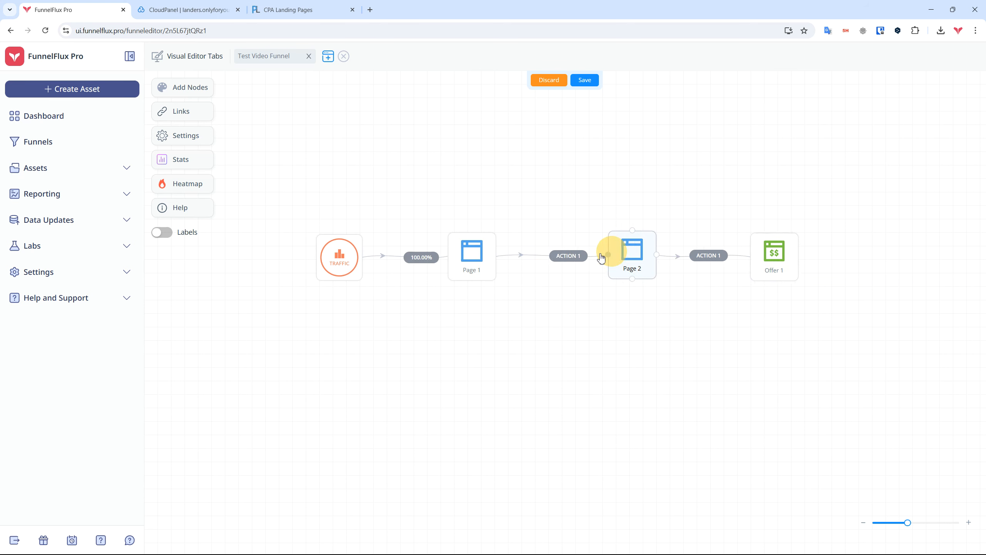
left_click_drag(569, 257, 568, 268)
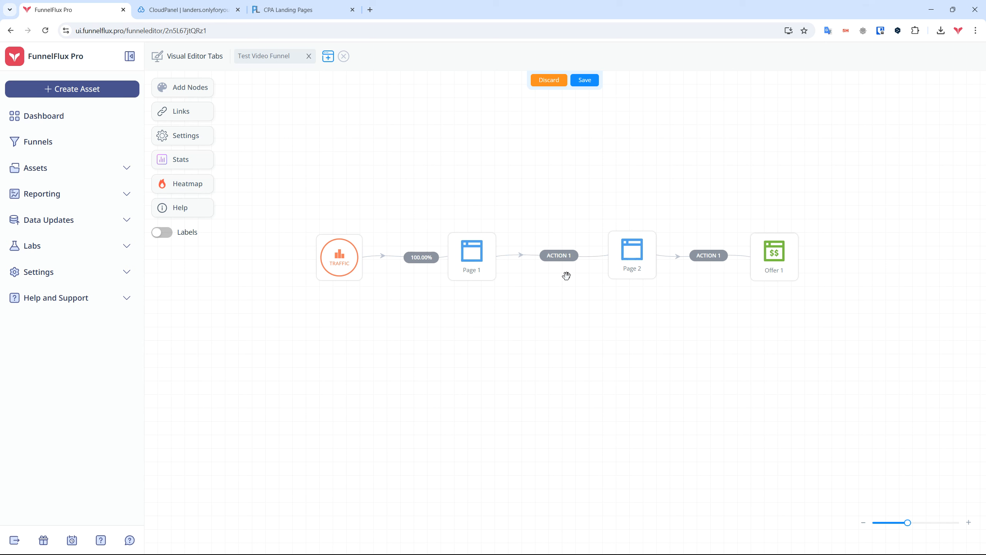
View the action link of the connection from Page 1 to Page 2 again and close it.
left_click(561, 259)
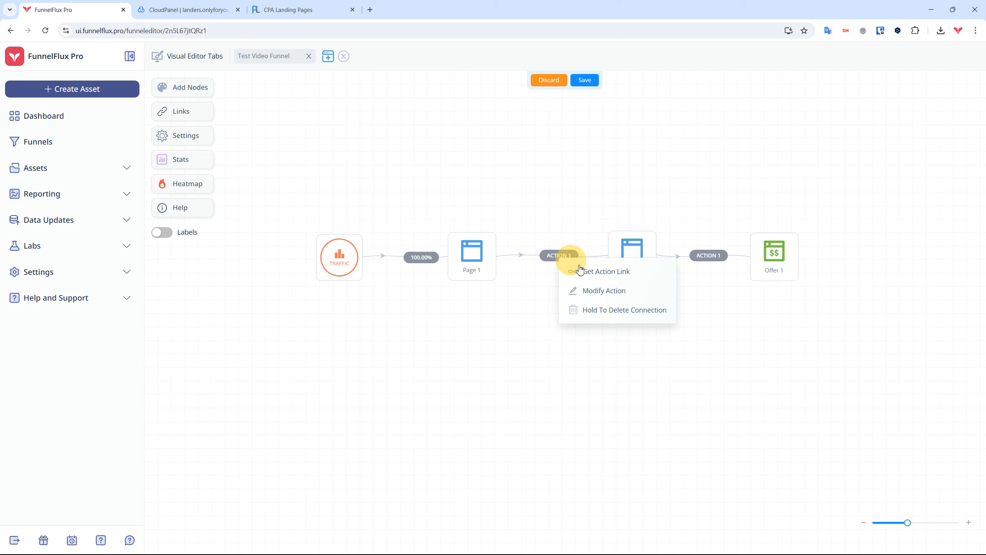
left_click(589, 275)
left_click(646, 235)
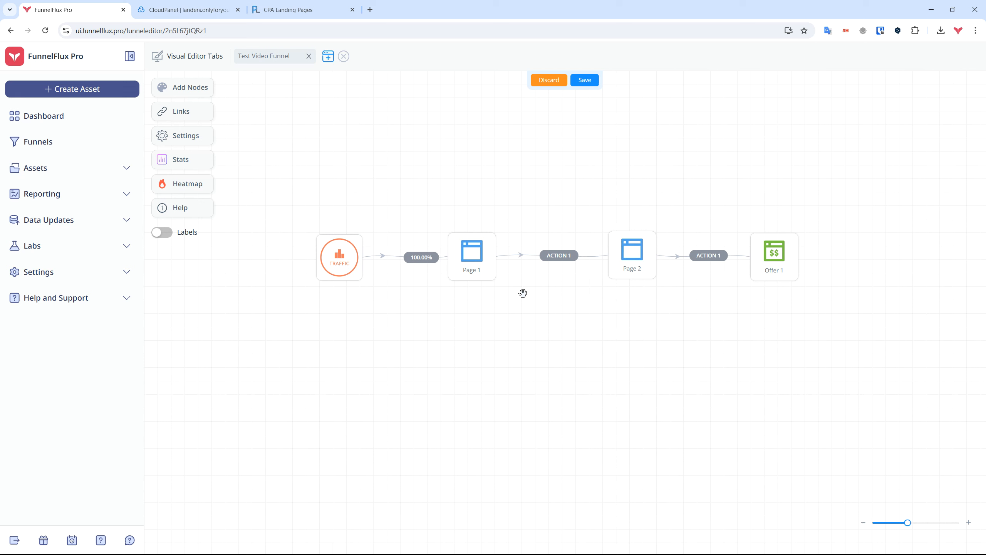
Examine the Universal JS Tag in Page 1's JavaScript tracking settings and close the settings without saving.
left_click(480, 262)
left_click(923, 225)
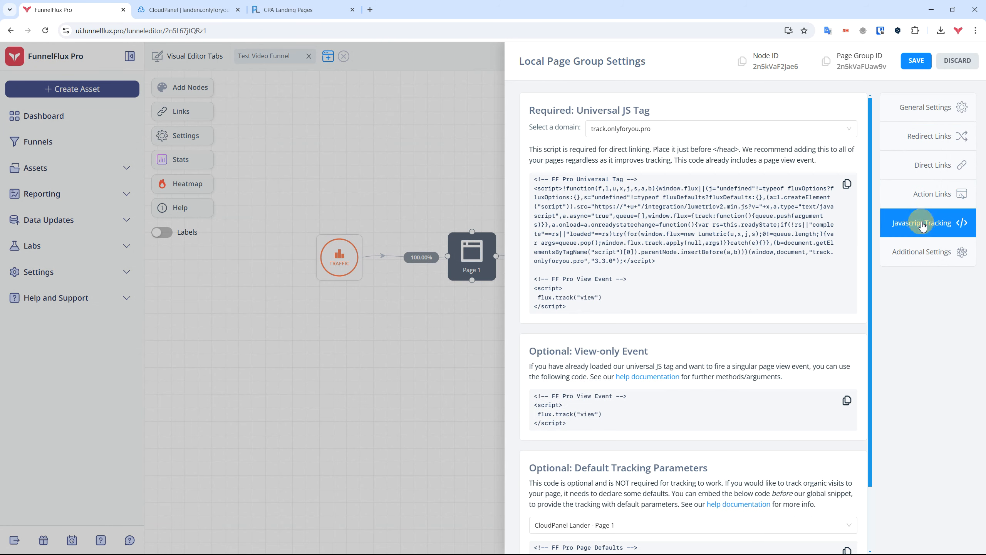
left_click_drag(572, 309, 533, 179)
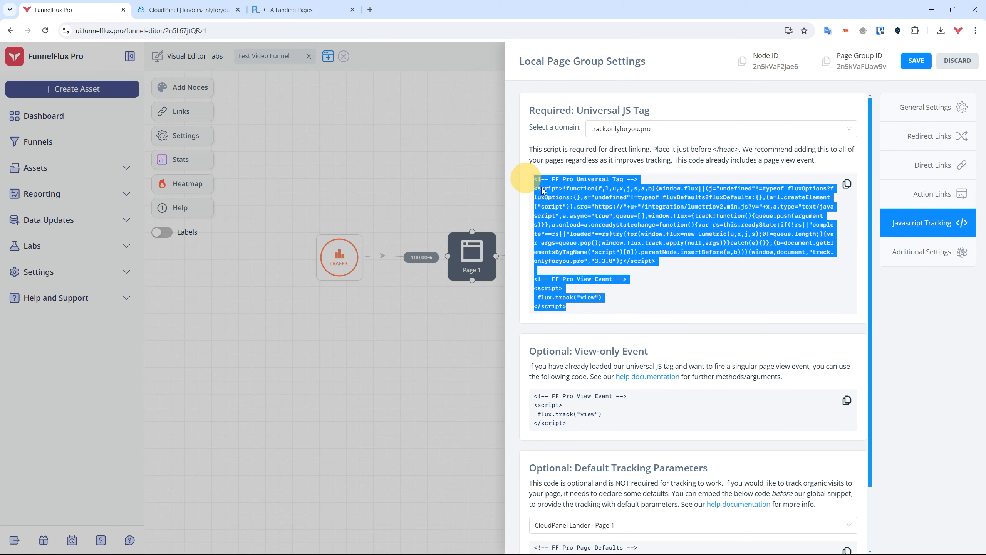
left_click(723, 259)
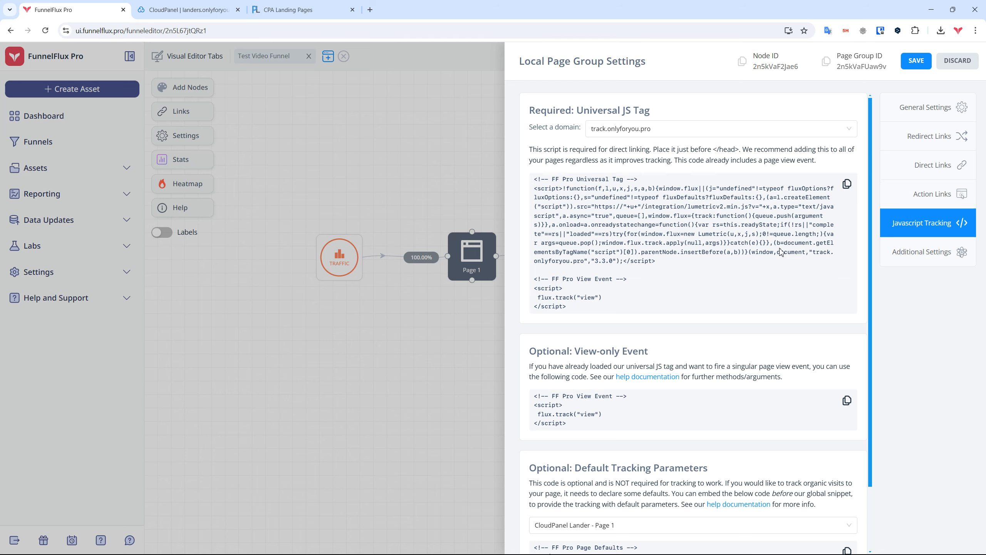
left_click_drag(585, 310, 533, 178)
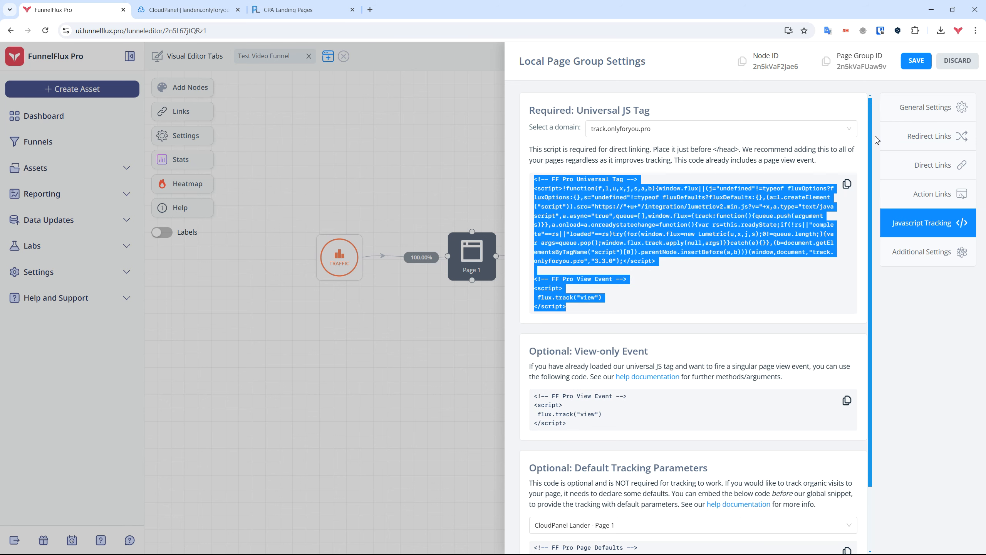
left_click(798, 220)
left_click(949, 60)
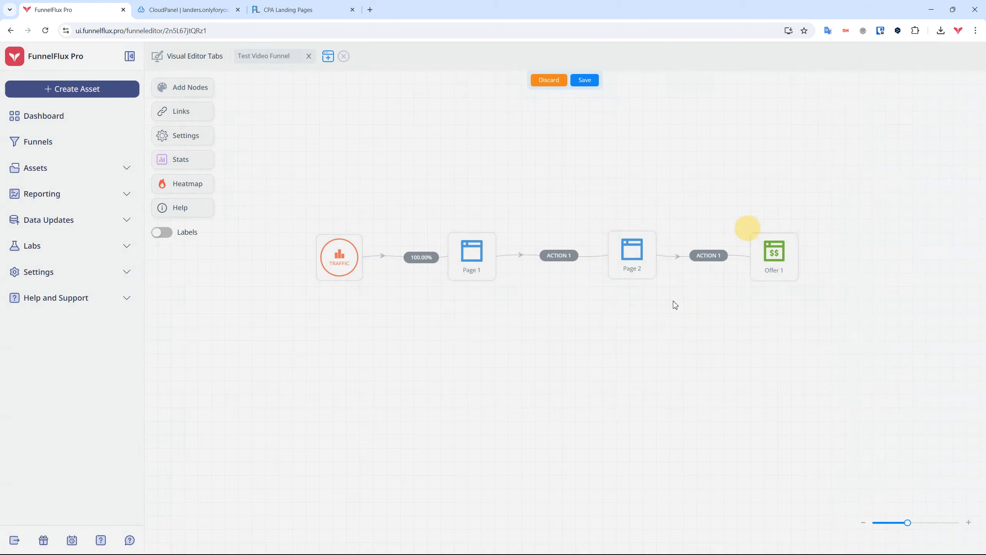
Generate the Traffic node's redirect link for the AdCash traffic source, examine it, and discard the node settings.
left_click_drag(651, 315, 464, 253)
left_click_drag(312, 253, 331, 246)
double_click(332, 245)
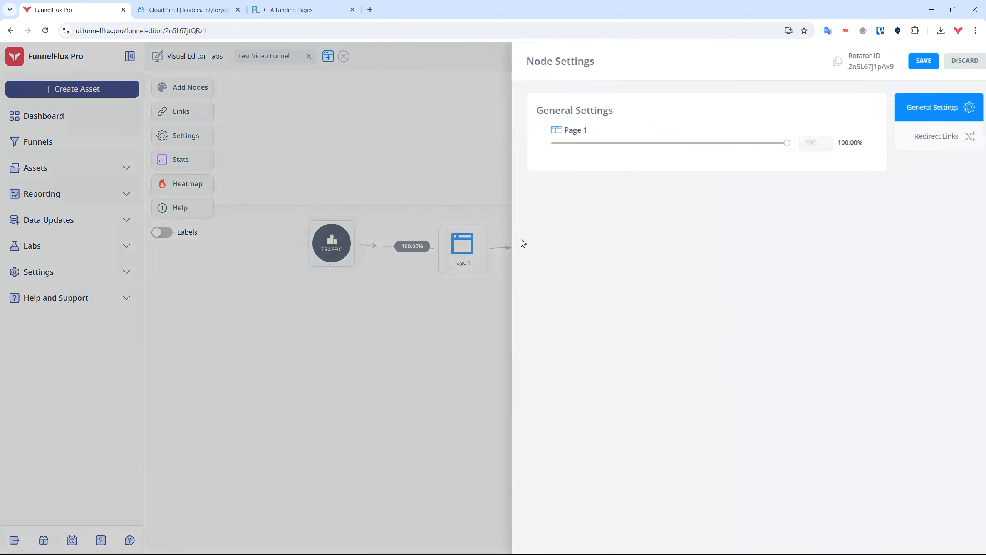
left_click(926, 137)
left_click(656, 205)
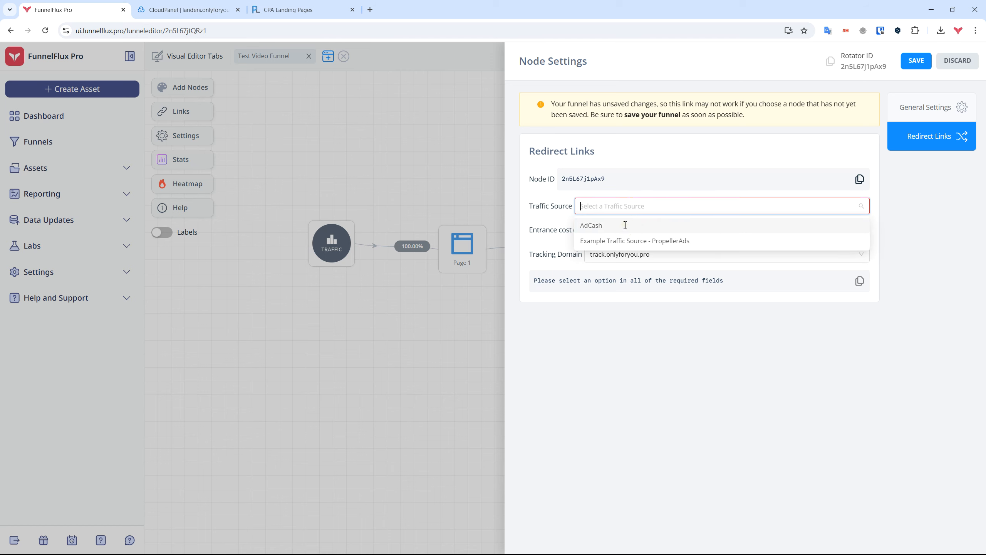
left_click(623, 224)
left_click_drag(760, 289, 536, 275)
left_click(808, 185)
left_click(957, 60)
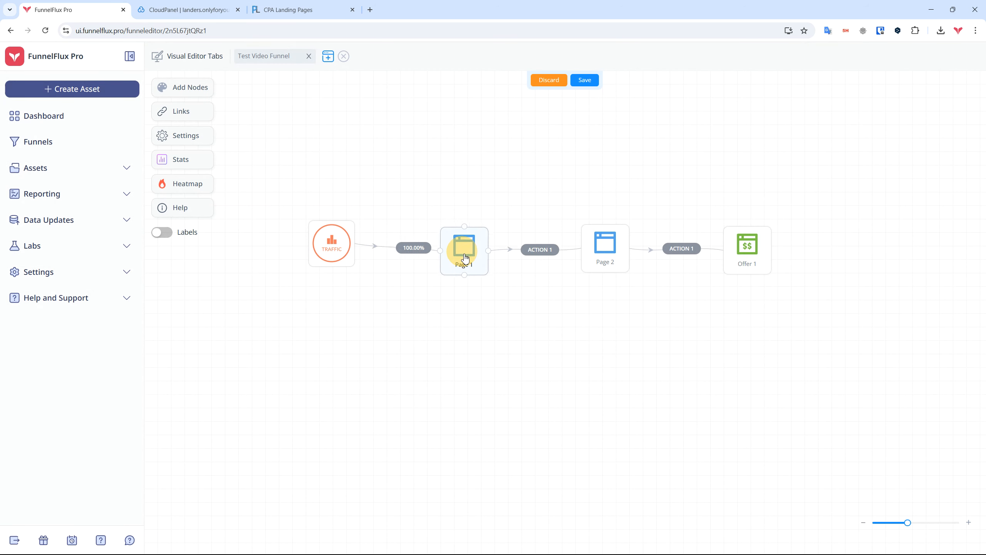
Generate Page 1's direct links for the AdCash traffic source.
left_click_drag(462, 252, 457, 252)
left_click_drag(623, 248, 617, 250)
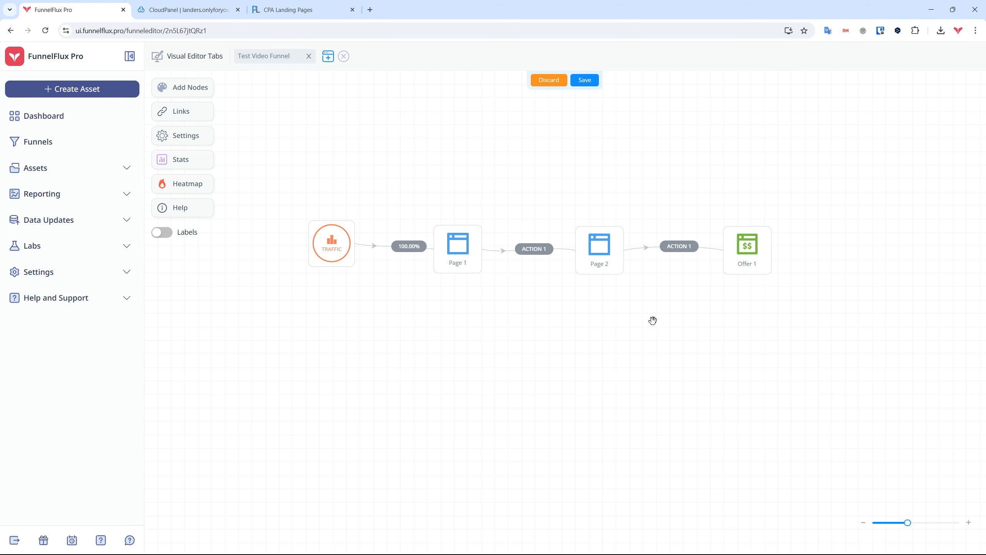
double_click(455, 252)
left_click(954, 171)
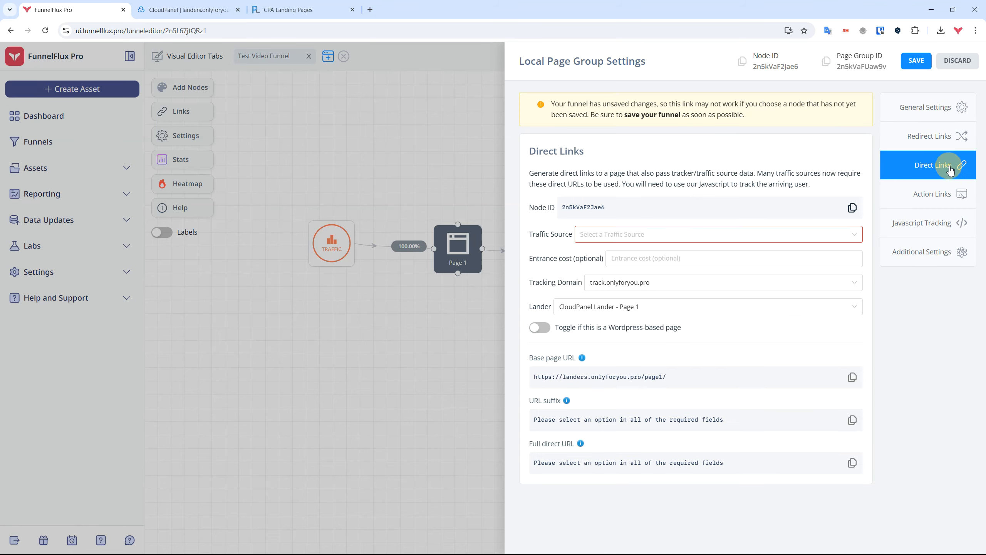
left_click(654, 234)
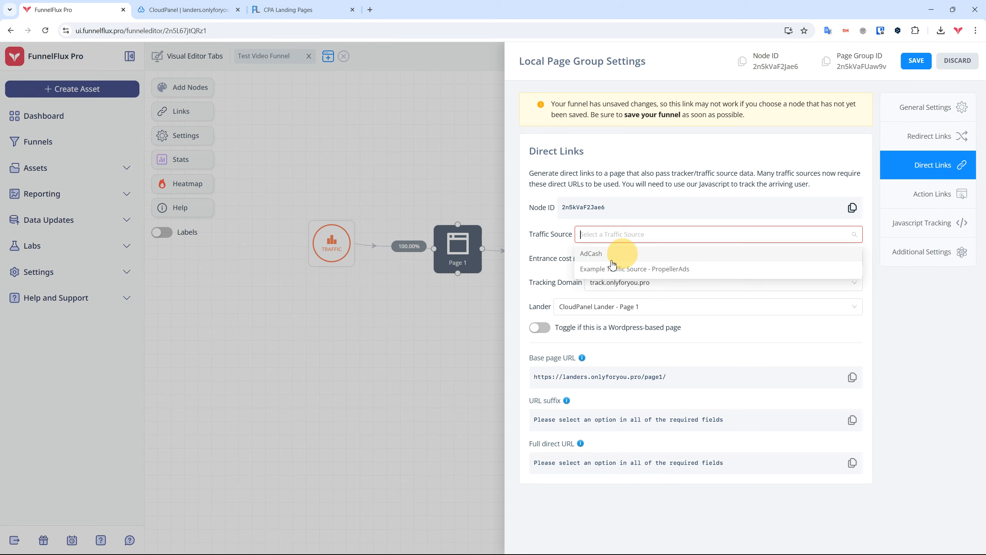
left_click(598, 253)
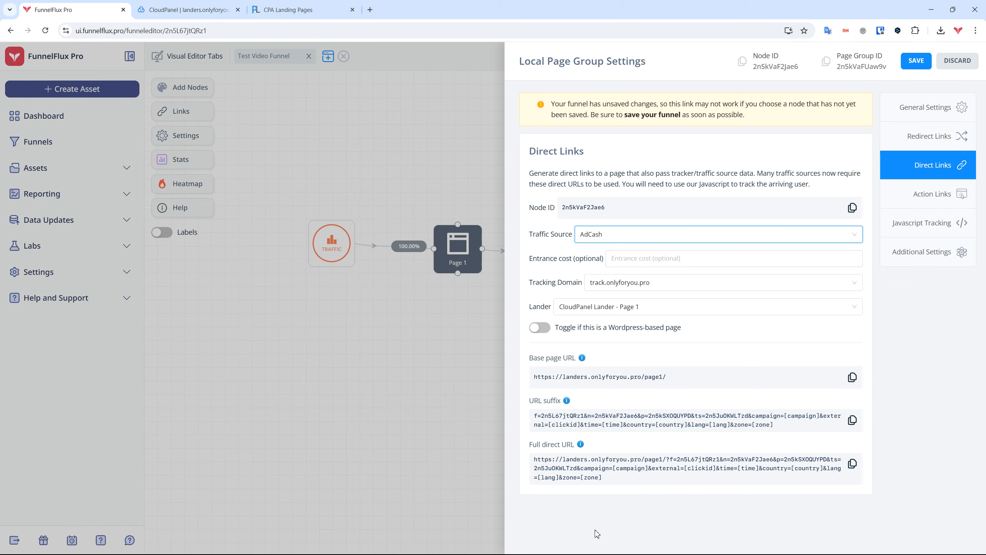
Examine Page 1's full direct URL, base page URL and URL suffix, and close the page group settings.
left_click(553, 462)
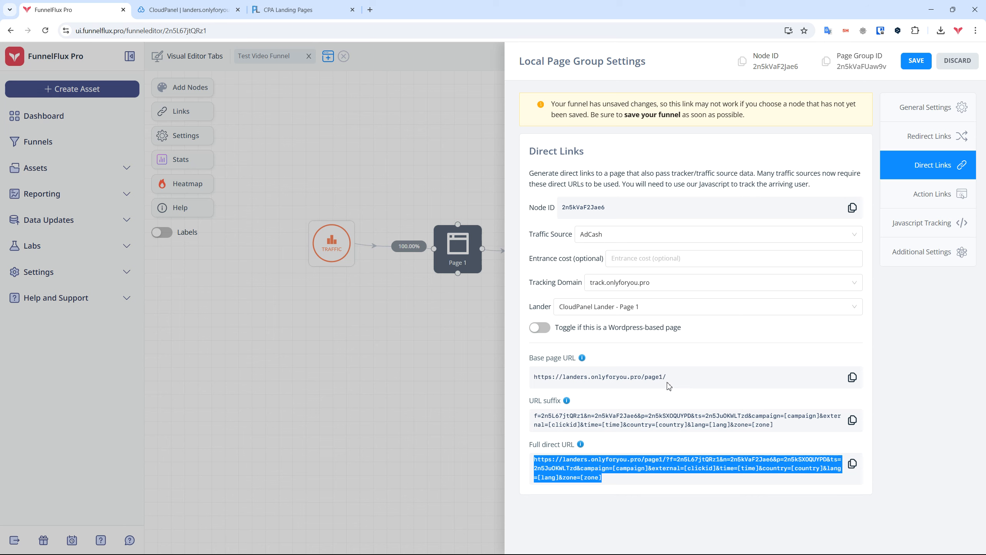
left_click_drag(683, 379, 531, 379)
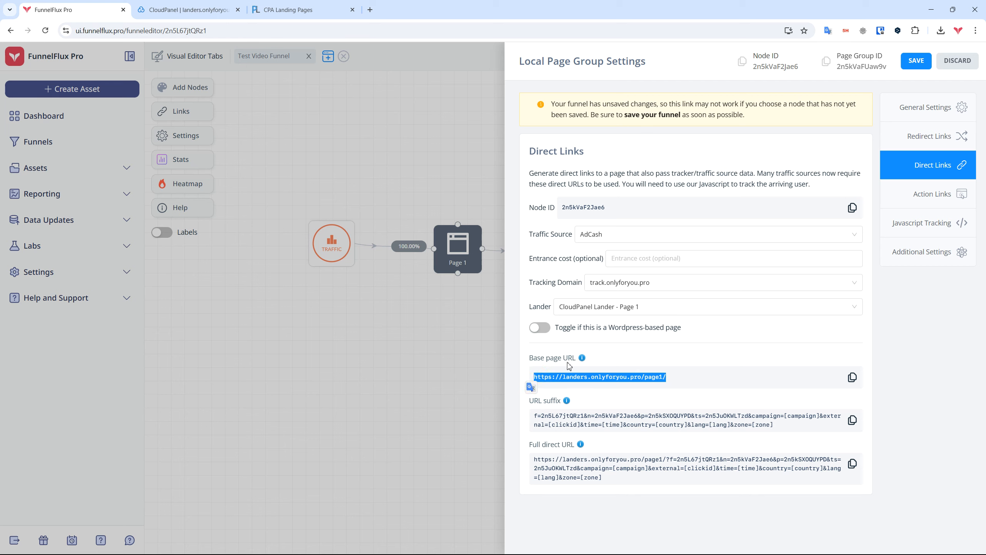
left_click_drag(774, 424, 528, 409)
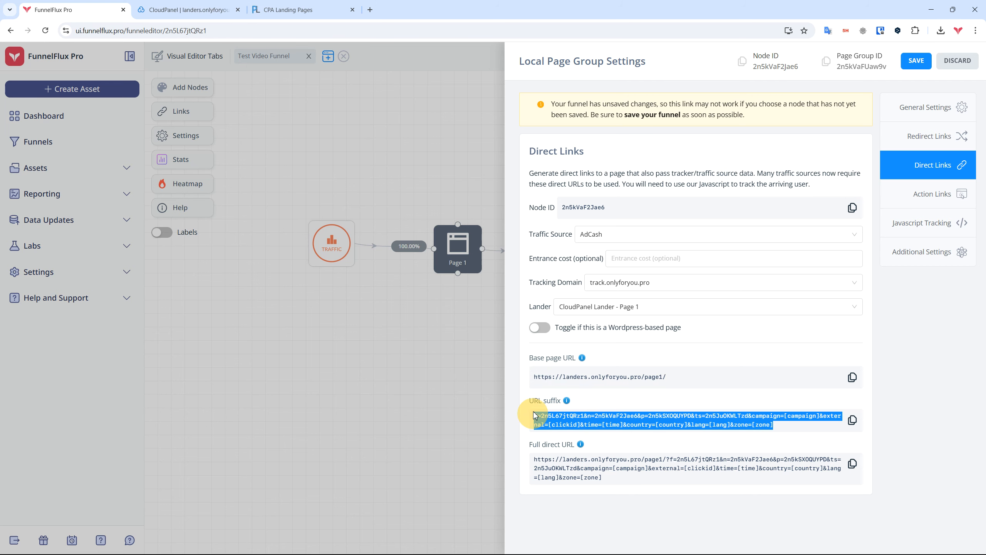
left_click(883, 365)
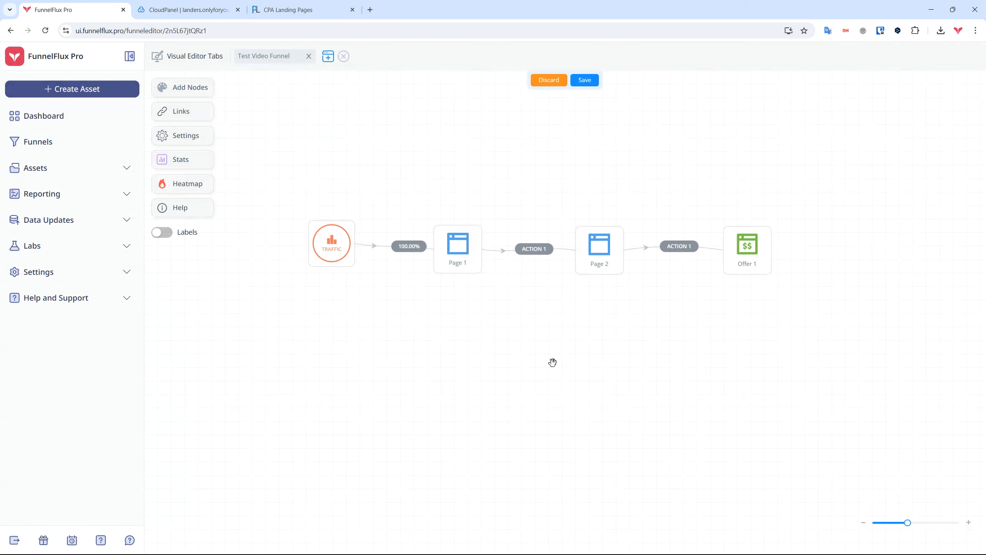
Rename the Page 2 node to "Opt-in Page" and save its settings, adjusting the funnel layout around it.
left_click_drag(343, 256, 324, 255)
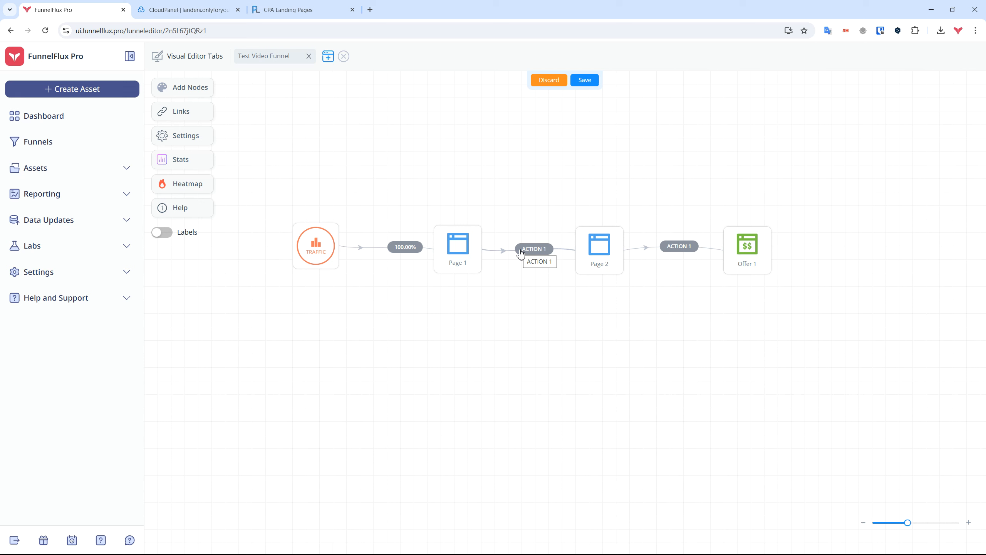
left_click(612, 245)
left_click_drag(624, 136, 506, 139)
type("Opt-in Page")
left_click(916, 61)
mouse_move(681, 246)
left_mouse_down()
mouse_move(685, 255)
mouse_move(609, 258)
left_mouse_up()
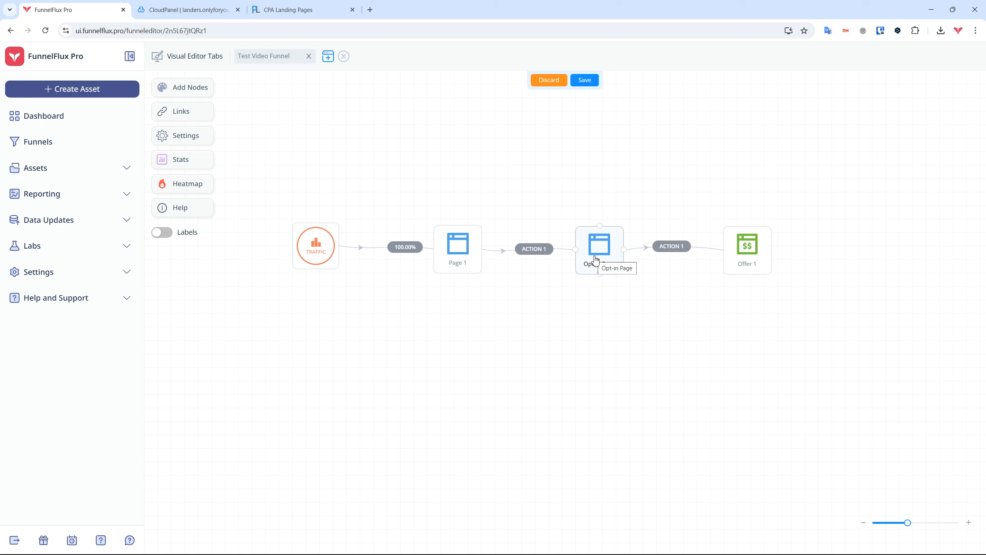
Modify the action from Opt-in Page to Offer 1 to trigger Custom Event 1.
right_click(670, 249)
left_click(696, 281)
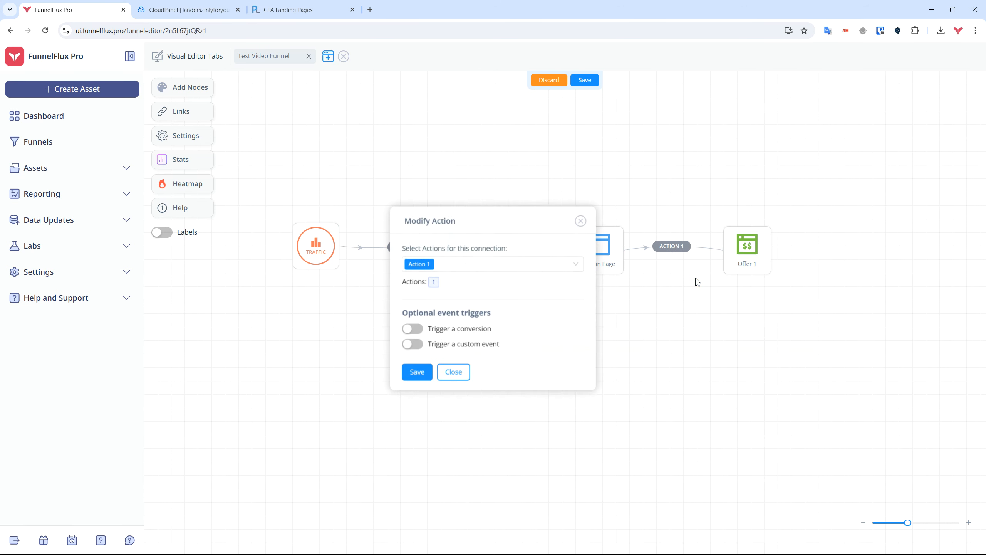
left_click(410, 344)
left_click(411, 348)
left_click(461, 363)
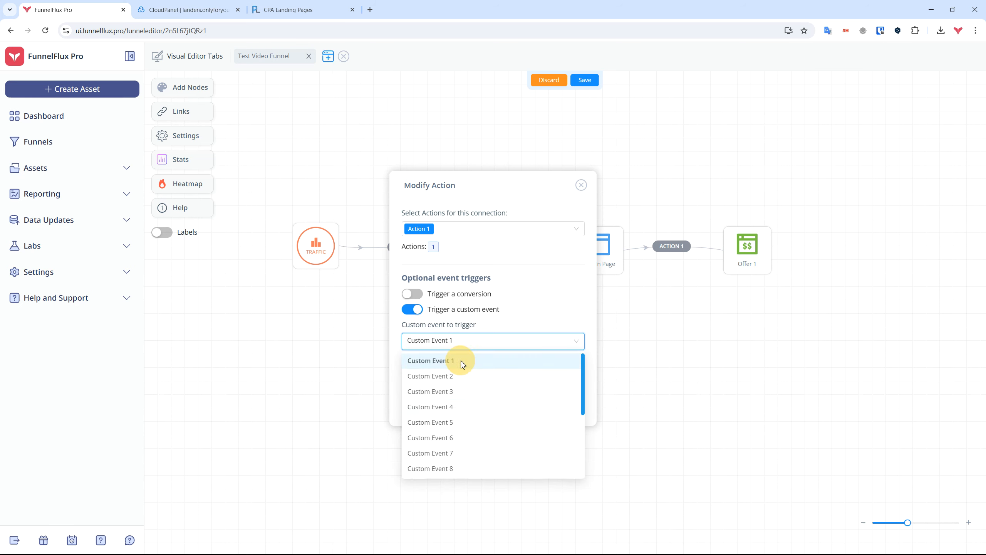
left_click(411, 294)
left_click(425, 324)
left_click(446, 362)
left_click(411, 379)
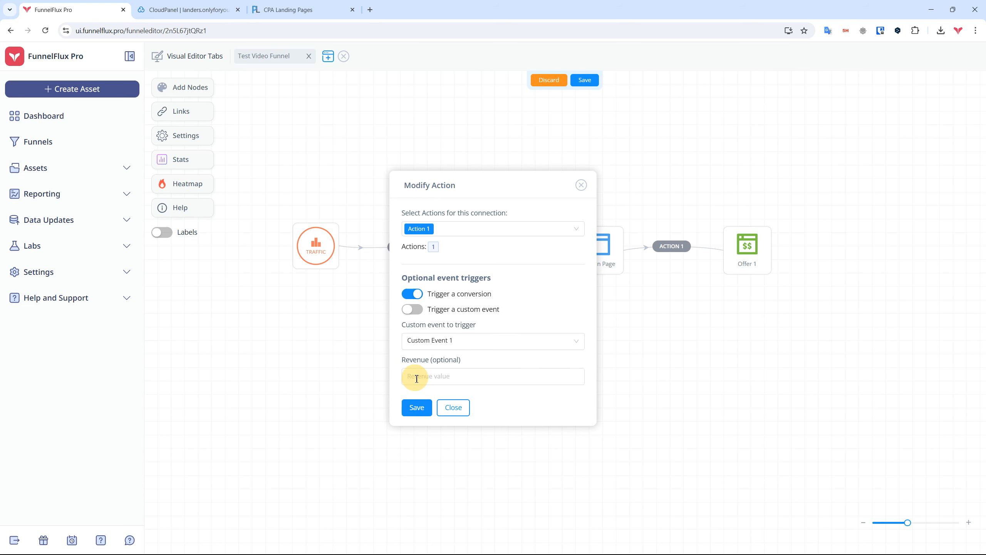
Set the custom event's revenue to 0.01, save the action and save the funnel.
left_click(441, 379)
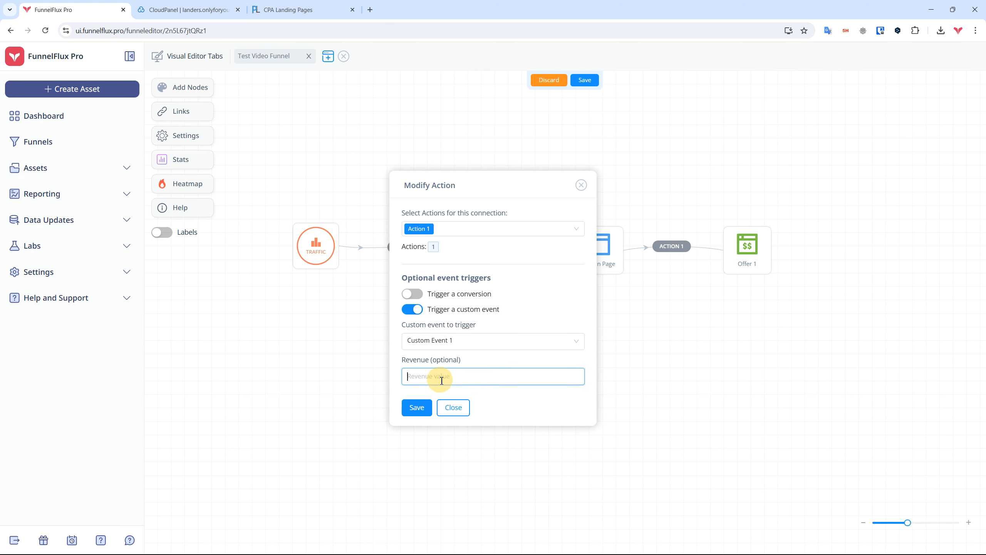
type("0.01")
left_click(416, 407)
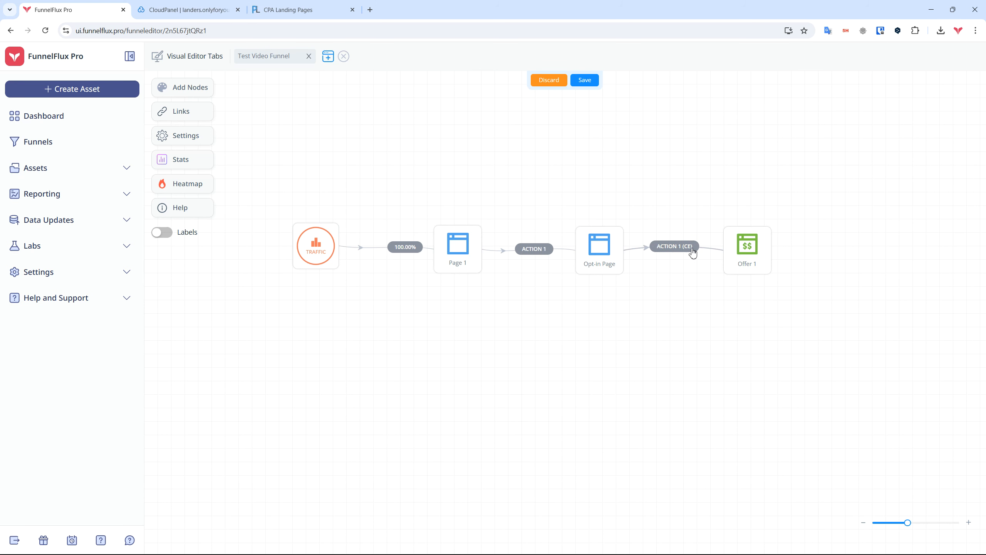
left_click(586, 81)
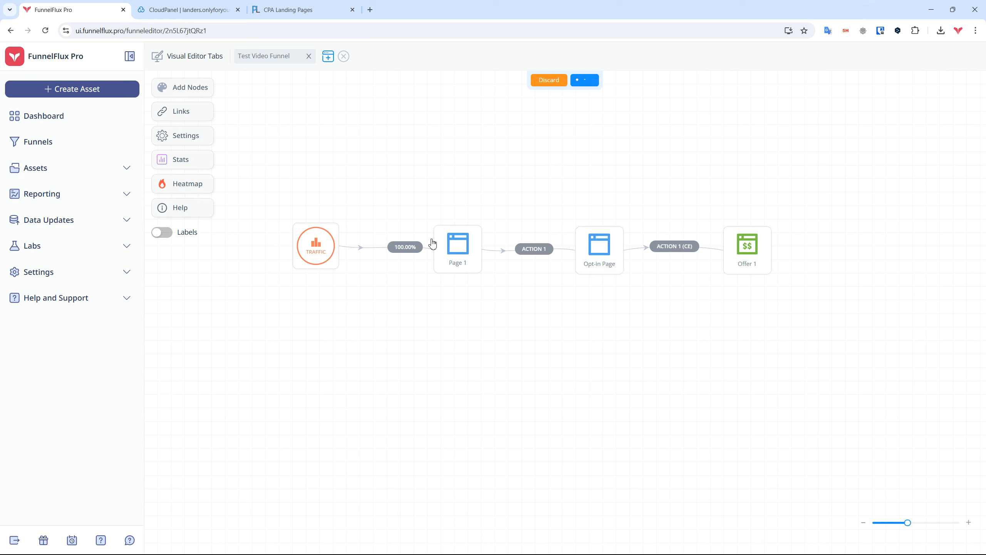